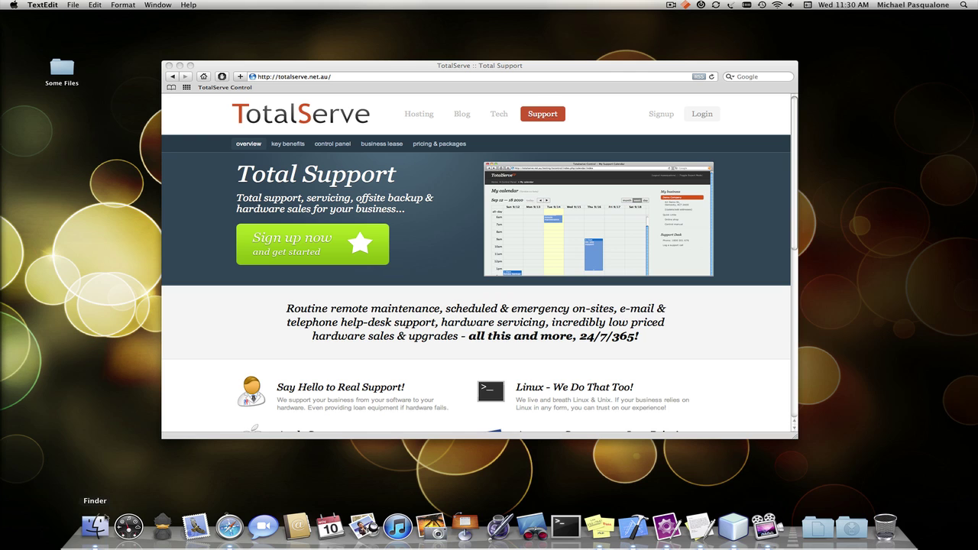
- Open and close a Finder home window, then return to Safari's Total Support page
left_click(95, 526)
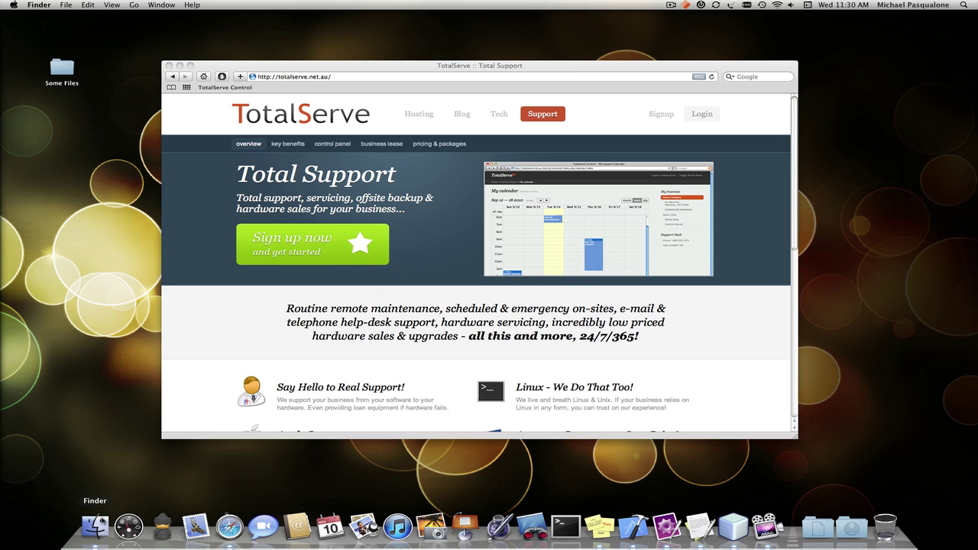
key("super+n")
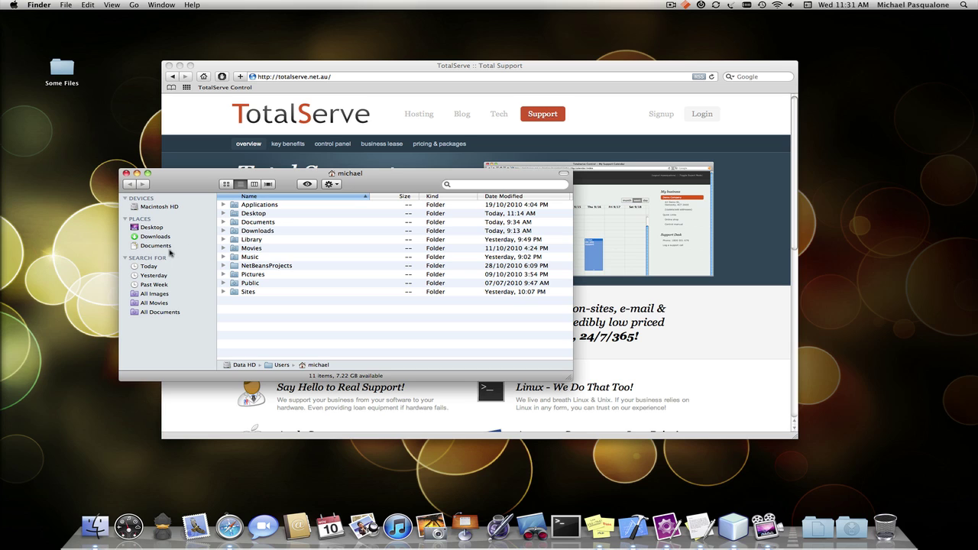
left_click(127, 174)
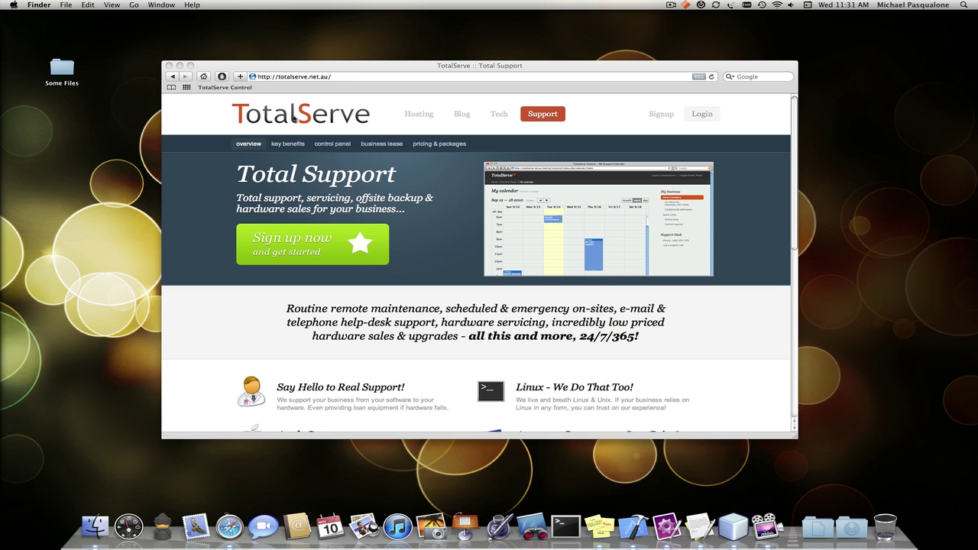
left_click(357, 72)
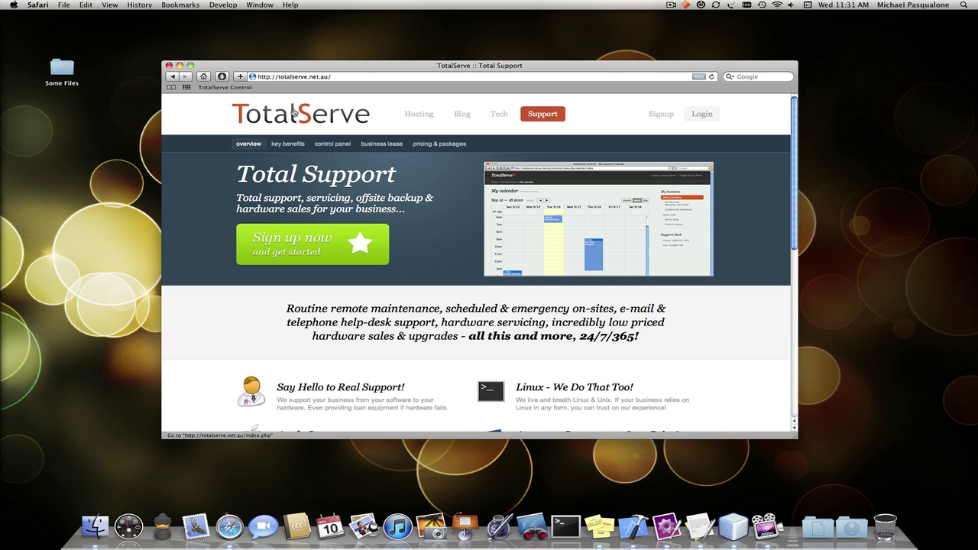
- Log in to TotalServe Control with the demo account username and its password
left_click(244, 91)
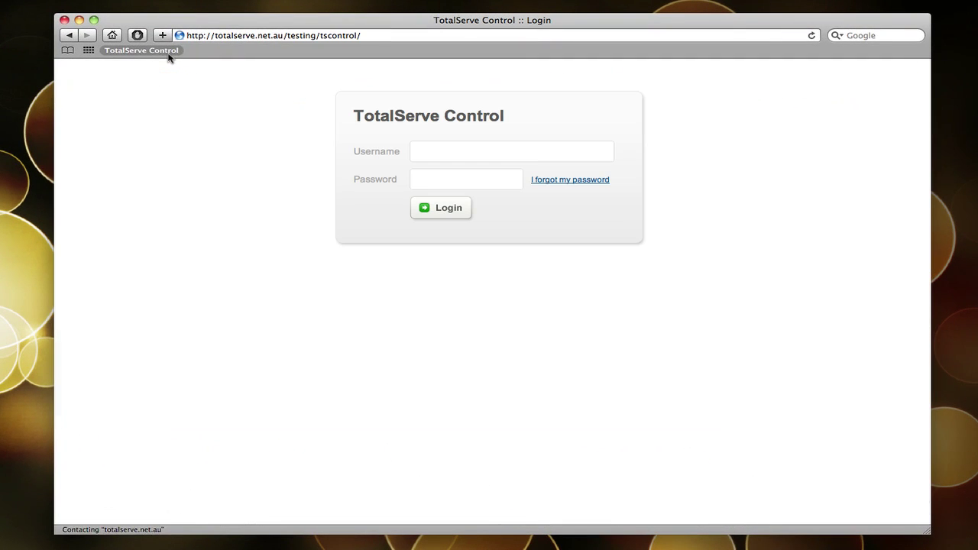
left_click(462, 149)
type("d")
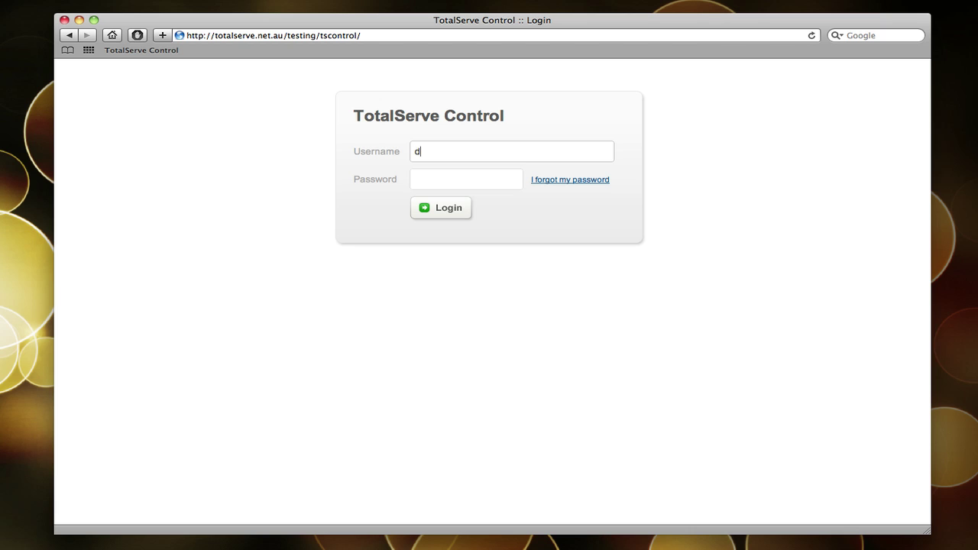
type("emo")
left_click(451, 177)
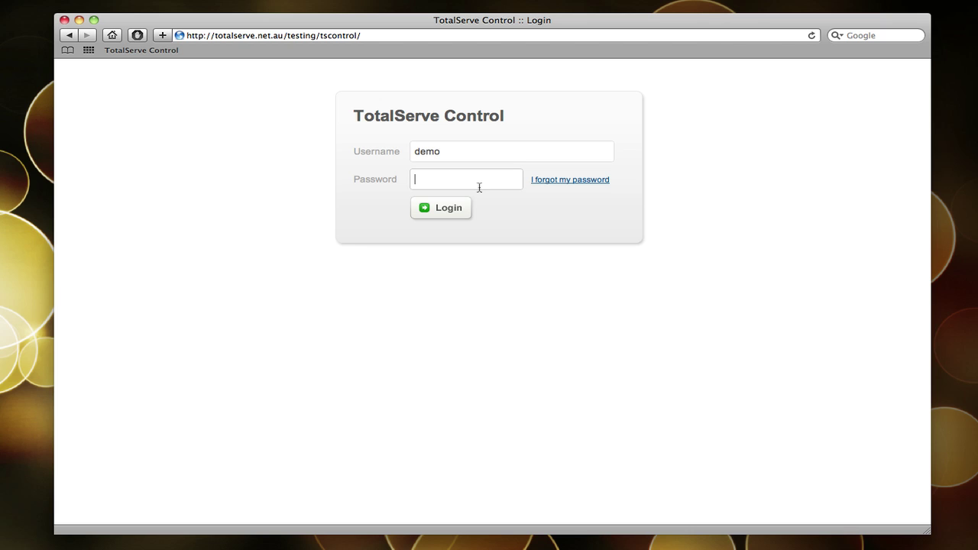
type("demo")
left_click(456, 209)
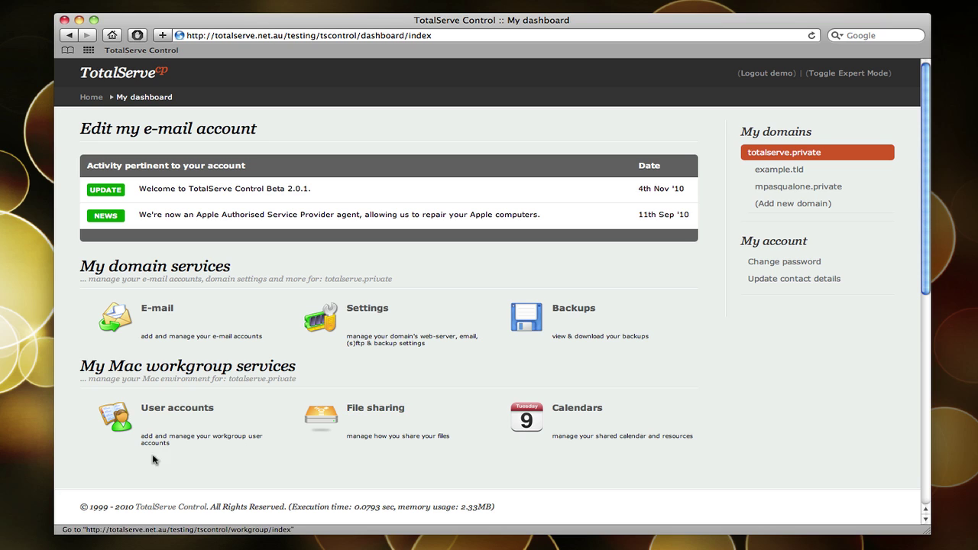
- Visit User accounts, return to the dashboard, and open the empty My file shares page
left_click(173, 411)
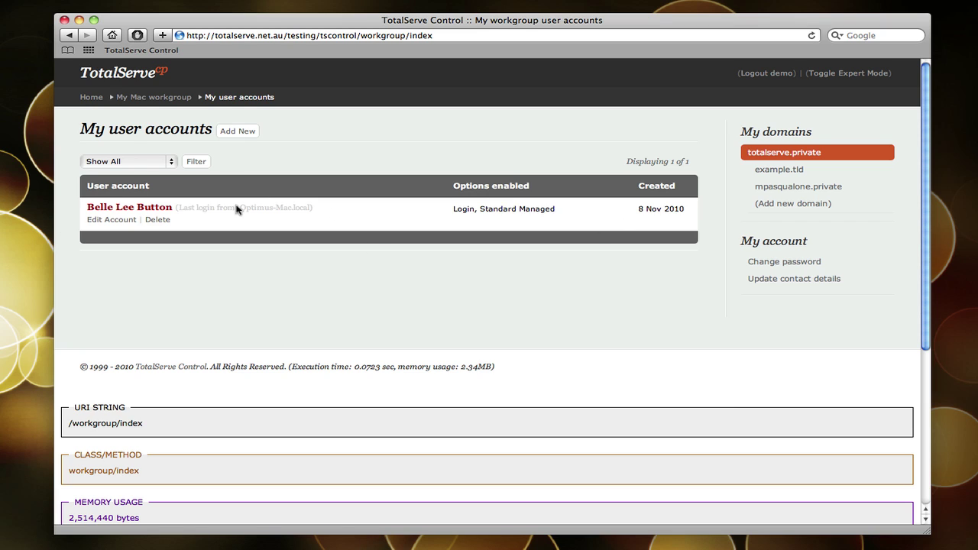
left_click(93, 98)
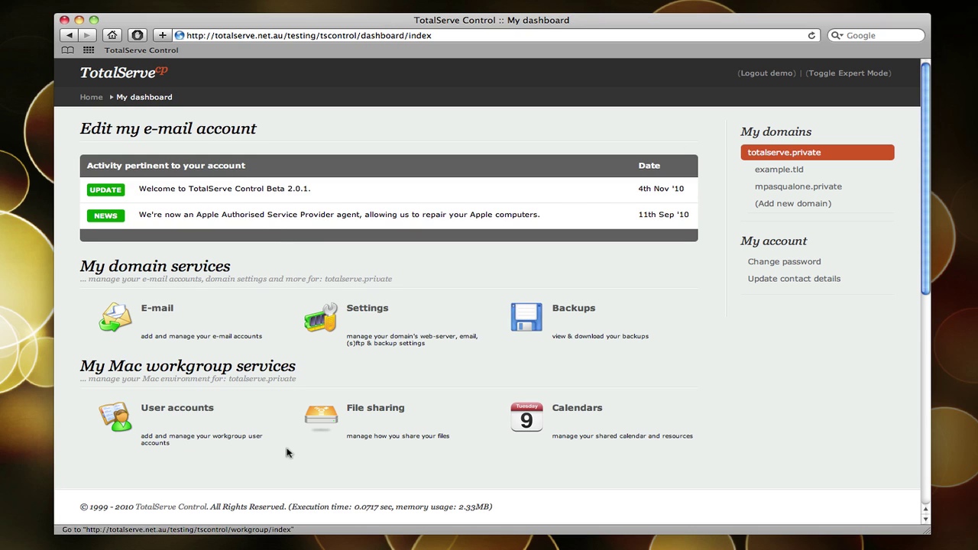
left_click(376, 410)
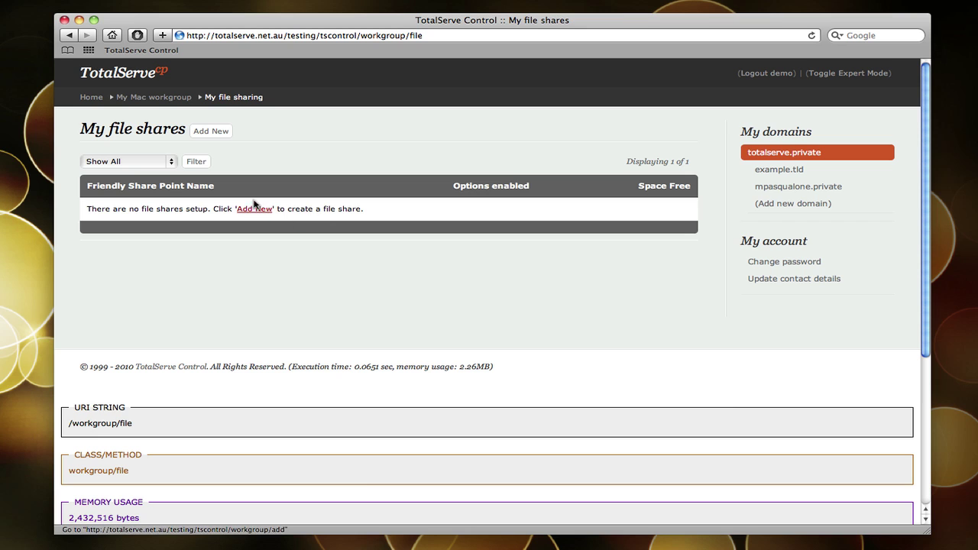
- Start a new file share named 'TotalServe Test' with Mac support ticked, reviewing its options
left_click(214, 132)
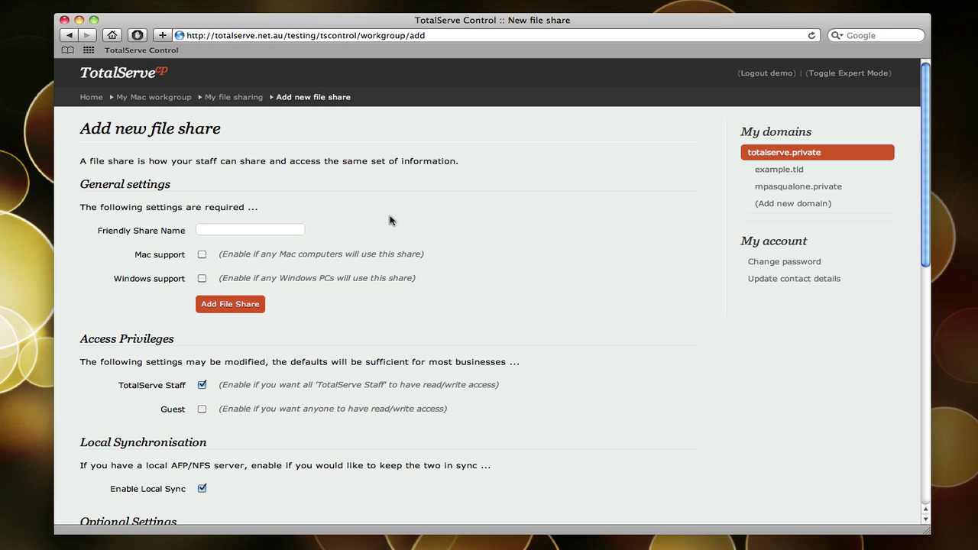
type("TotalServe Test")
left_click(202, 255)
left_click_drag(925, 233, 921, 307)
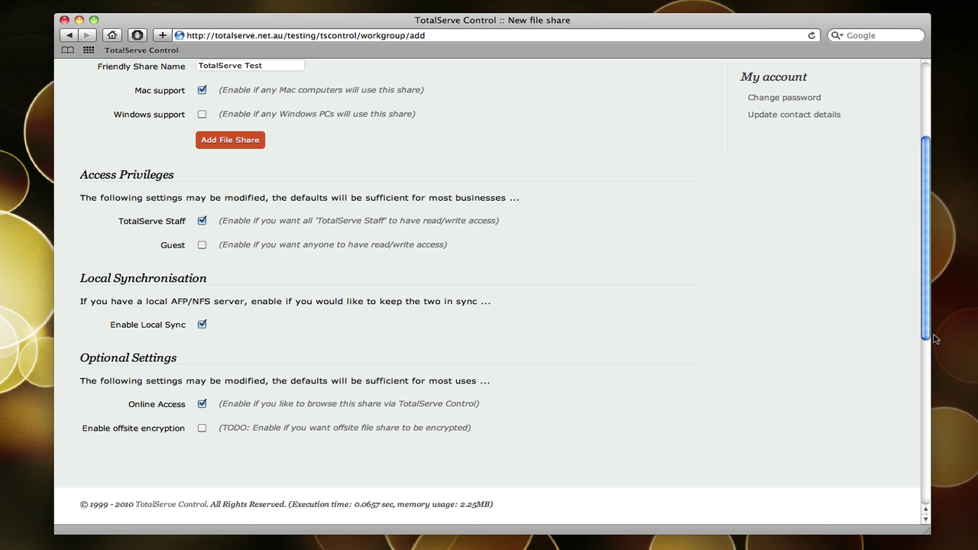
left_click_drag(926, 336, 917, 256)
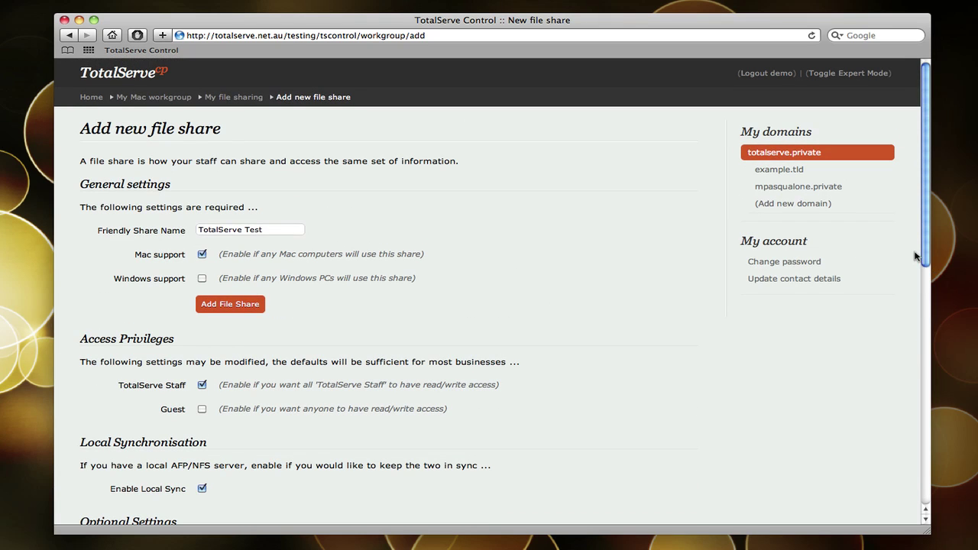
- Add the TotalServe Test share and highlight its AFP, Local Sync and Online Access entries
left_click(236, 309)
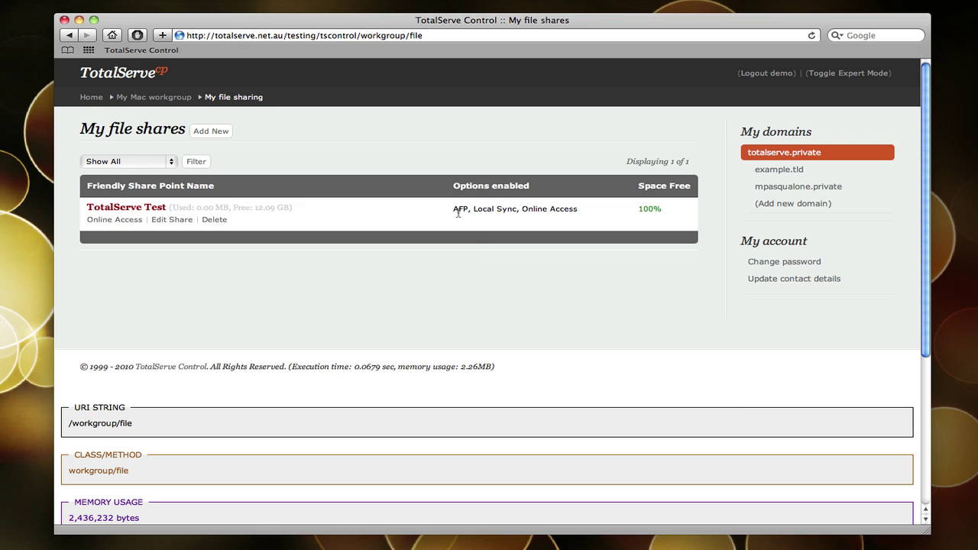
double_click(459, 212)
left_click_drag(516, 211, 476, 212)
left_click_drag(578, 211, 526, 212)
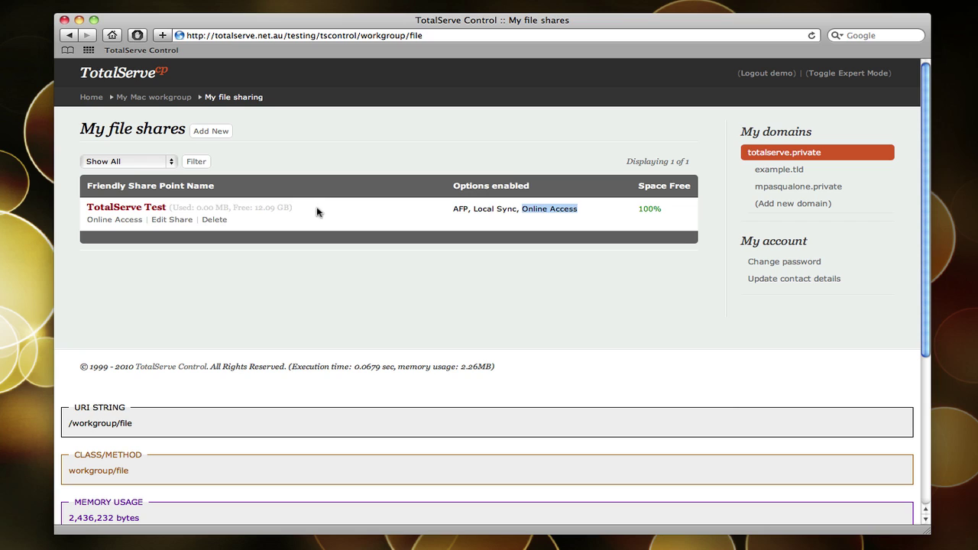
left_click_drag(316, 211, 174, 212)
left_click(341, 256)
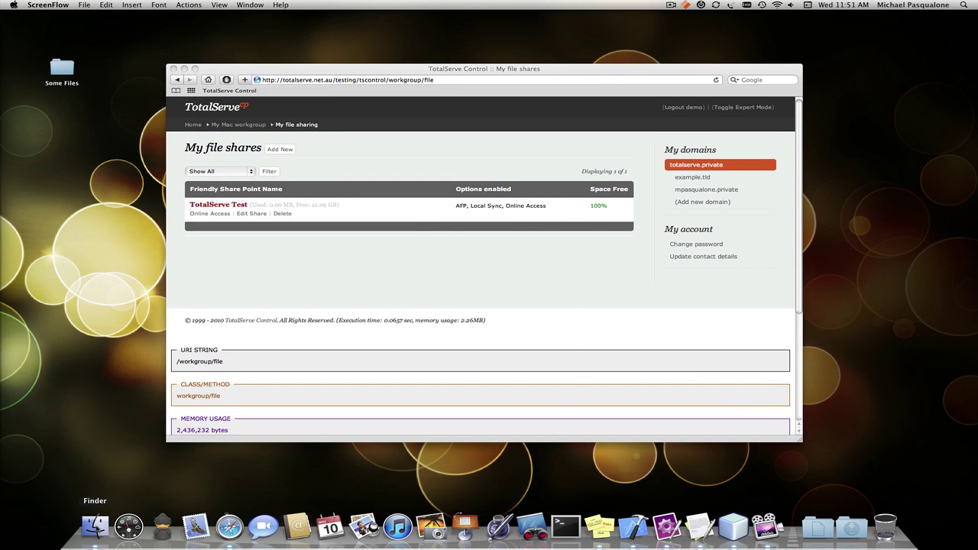
- Connect Finder to the file1 server as the workgroup user, entering their name and password
left_click(97, 528)
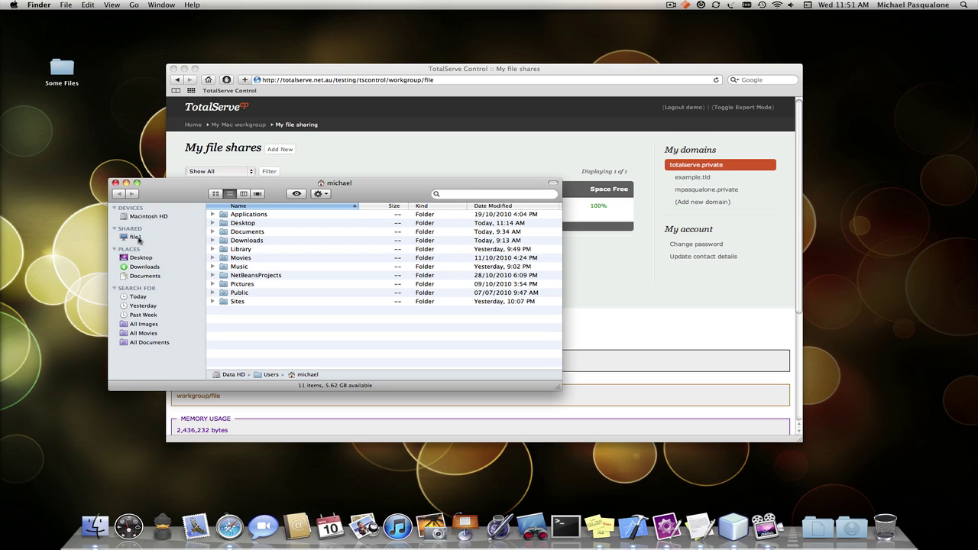
left_click(136, 238)
left_click(533, 208)
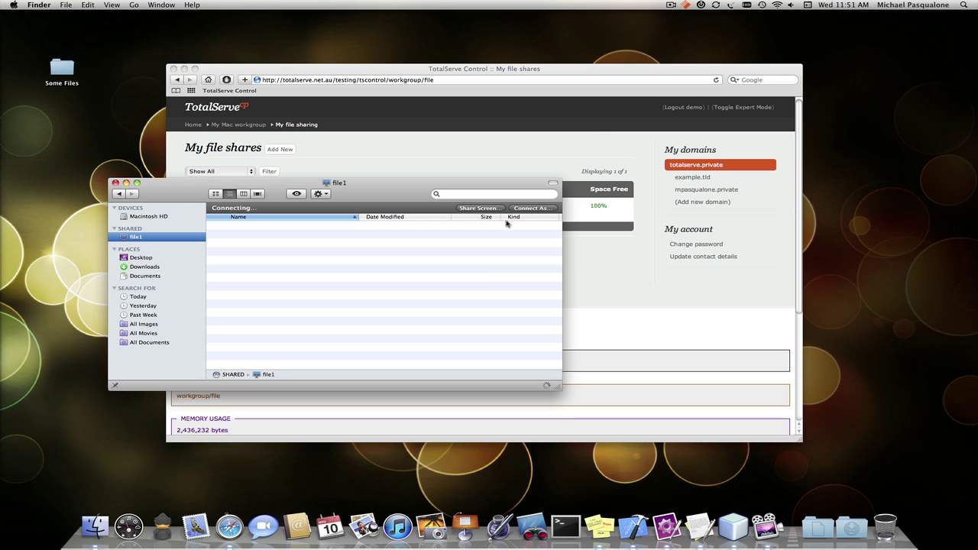
left_click(506, 159)
type("B")
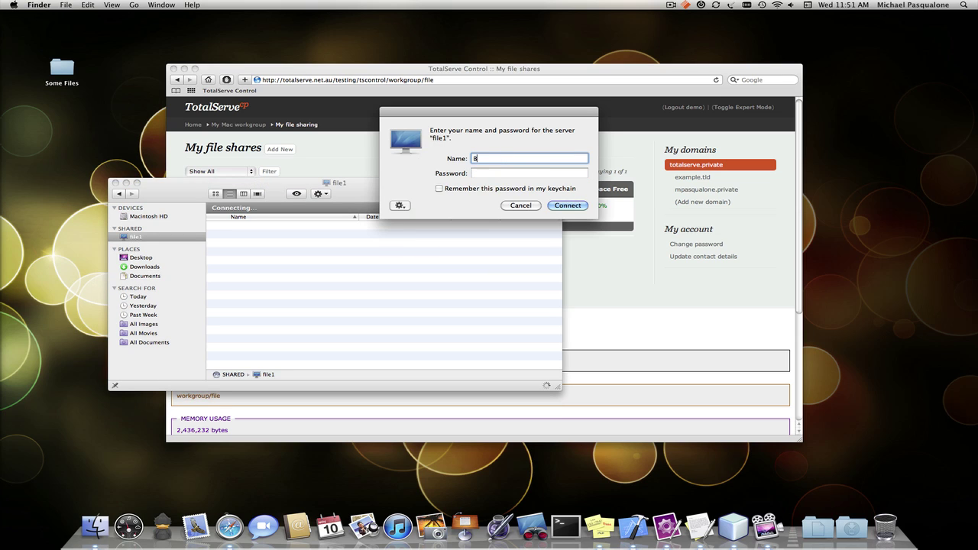
type("elle Lee Button")
key("Tab")
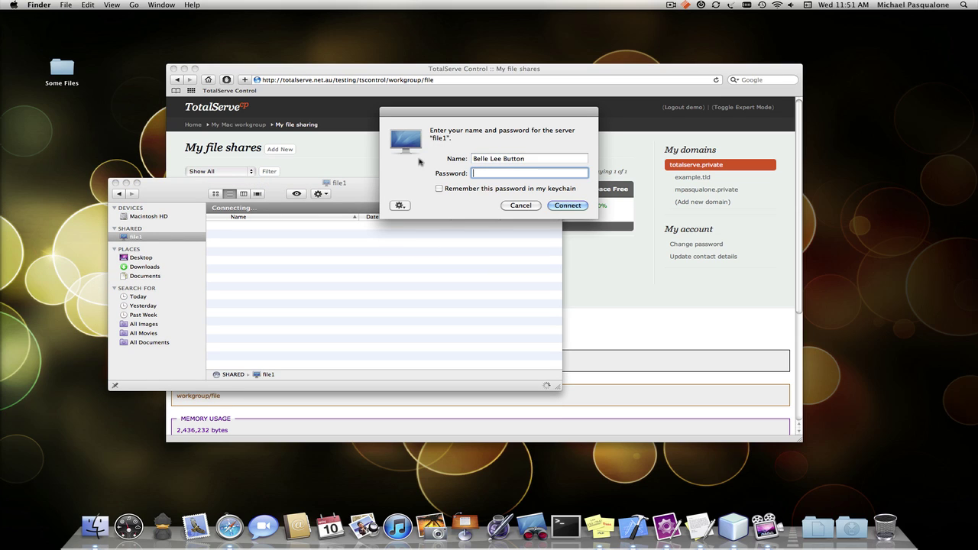
type("•••••••")
key("Return")
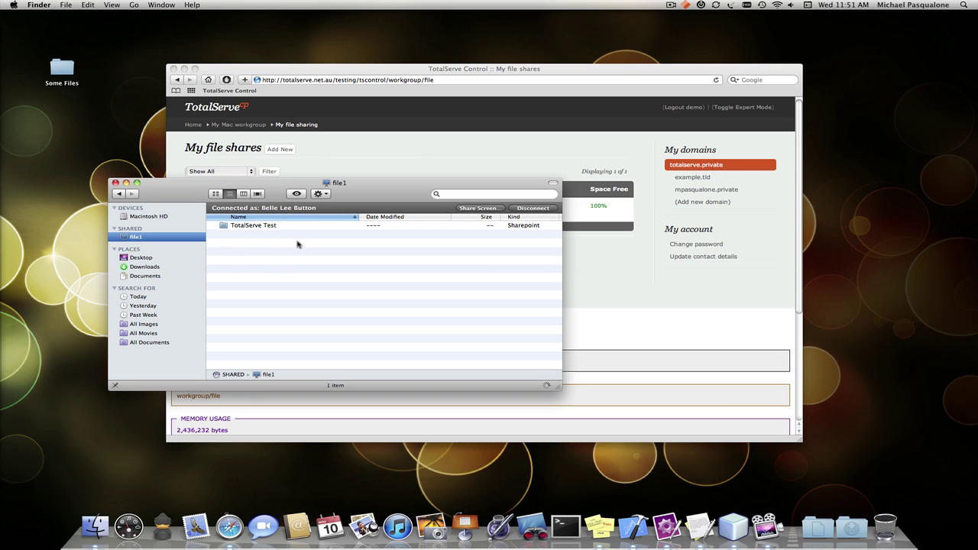
- Open the TotalServe Test share and the desktop Some Files folder side by side
double_click(274, 226)
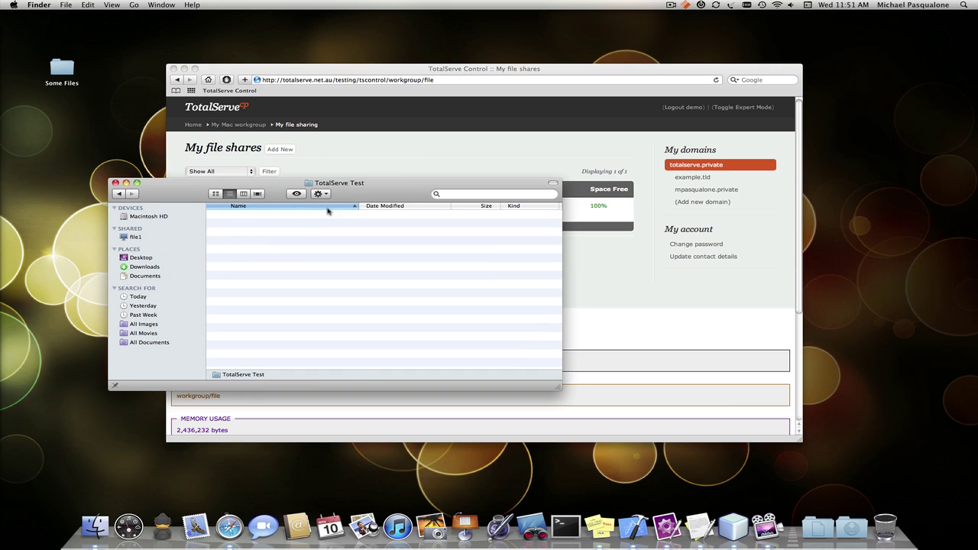
left_click_drag(328, 210, 321, 282)
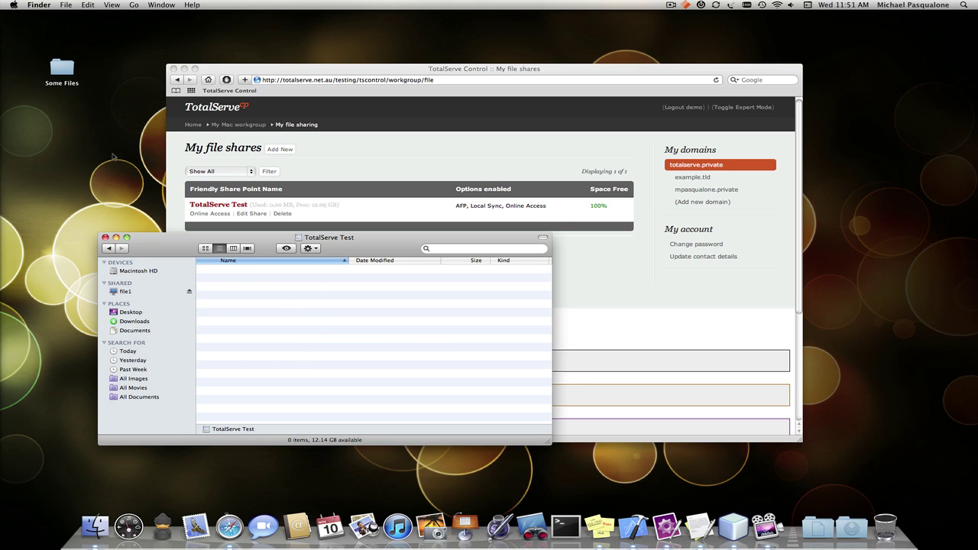
left_click(110, 145)
double_click(63, 68)
left_click_drag(433, 205, 454, 174)
- Copy Business Documentation, Images and README into TotalServe Test, then close Some Files
left_click(538, 206)
left_click(535, 215, "shift")
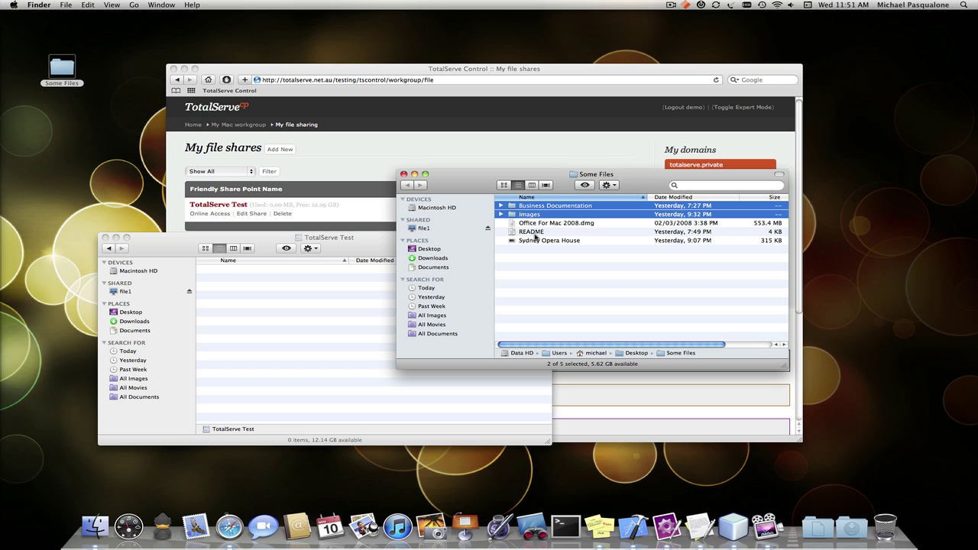
left_click(536, 233, "super")
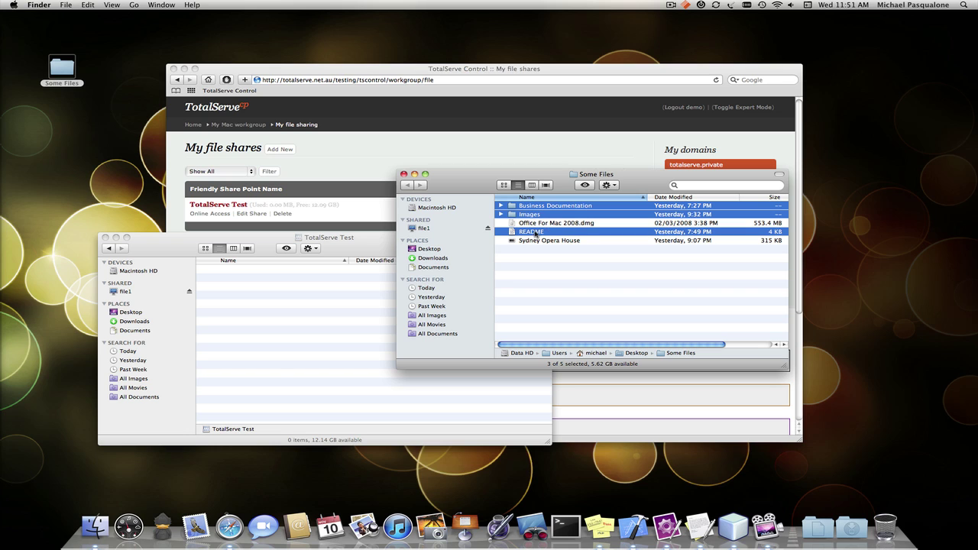
left_click_drag(536, 233, 278, 337)
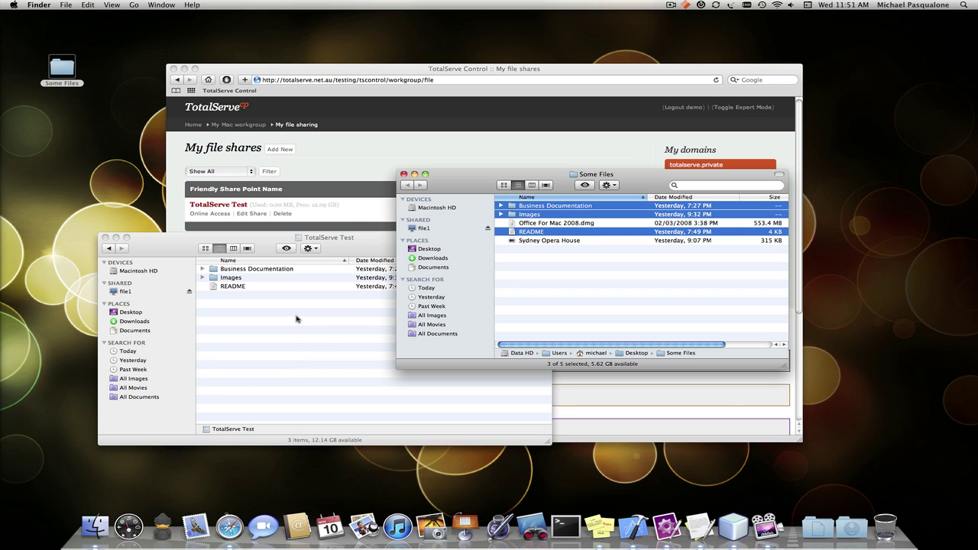
left_click(404, 174)
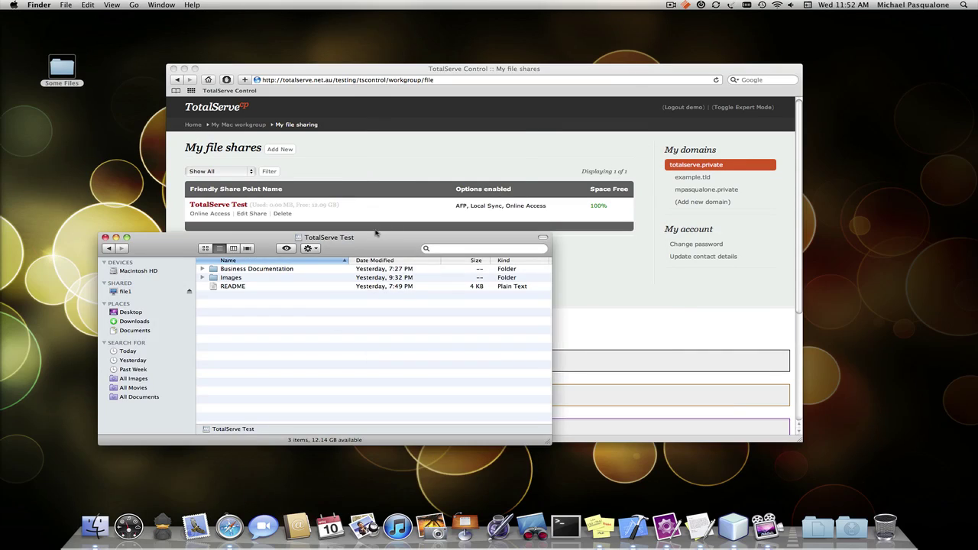
left_click_drag(373, 237, 326, 287)
left_click(357, 253)
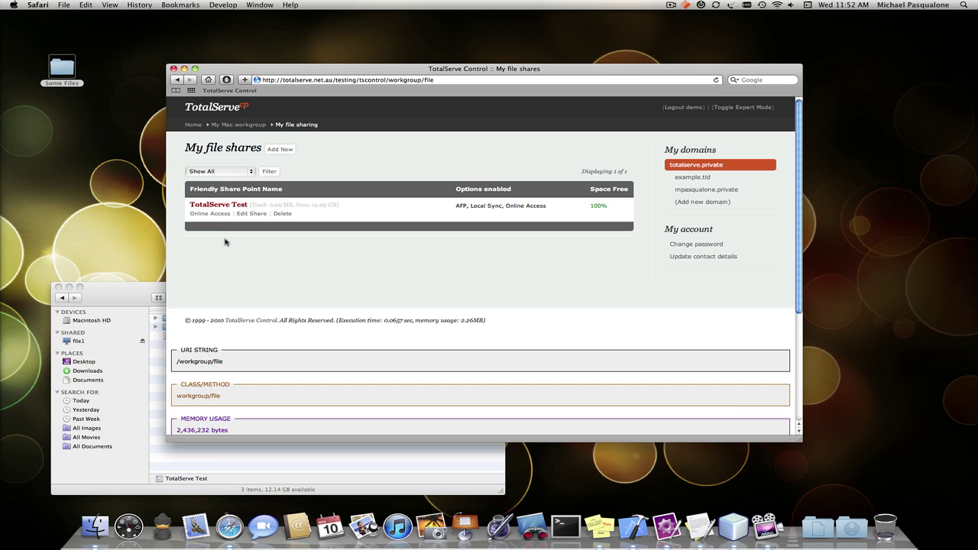
- Browse TotalServe Test via Online Access, view README.txt, then return to the listing
left_click(217, 215)
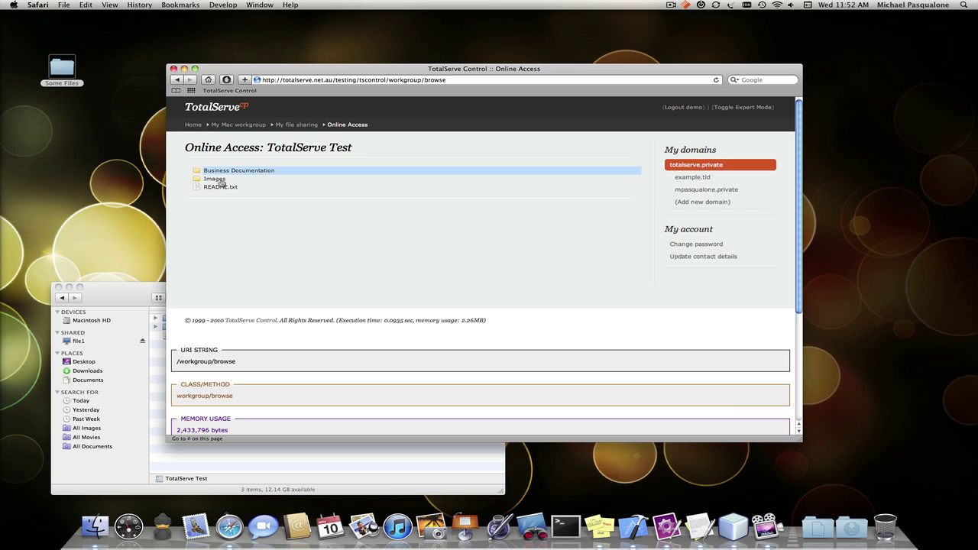
left_click(220, 187)
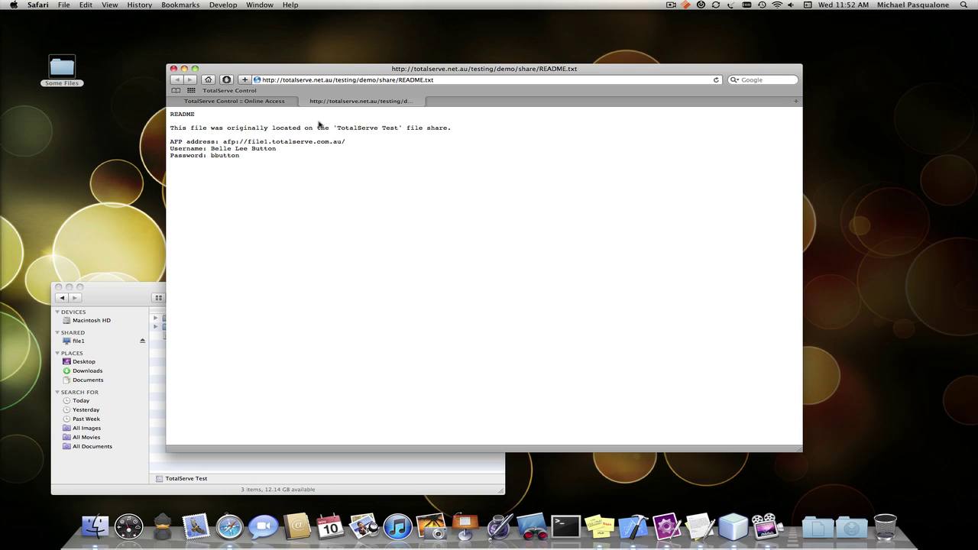
left_click(295, 101)
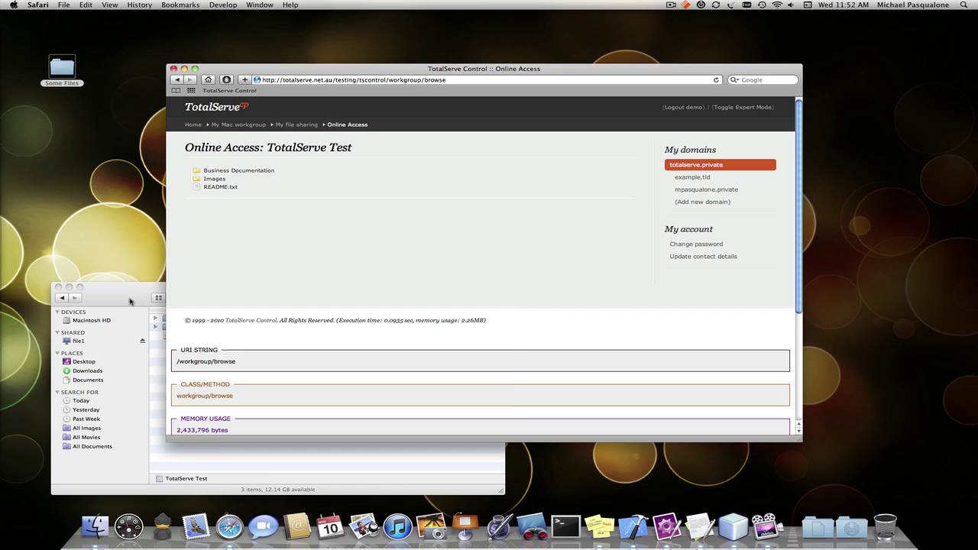
left_click(130, 301)
- Append a line about making some changes to README, save it, and quit TextEdit
double_click(197, 339)
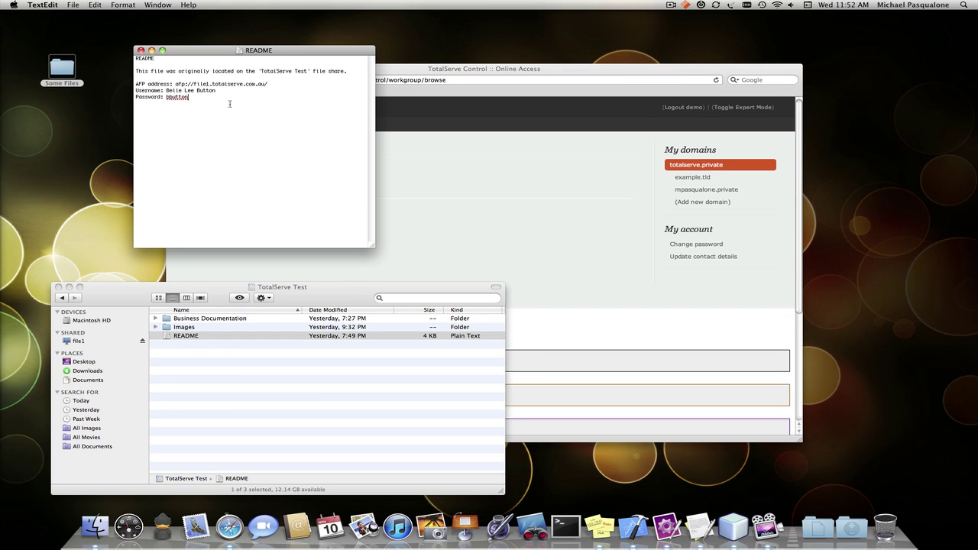
key("super+Down")
key("super+s")
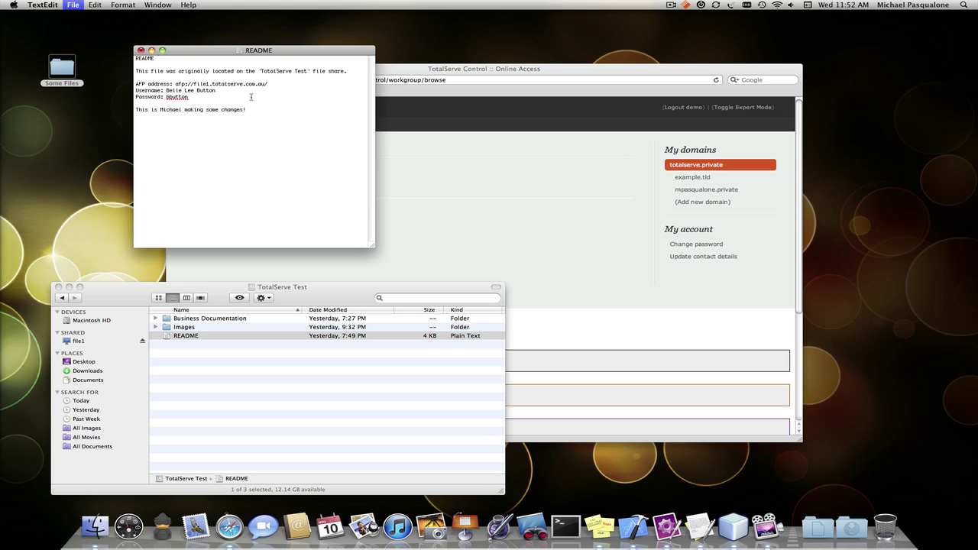
left_click(43, 5)
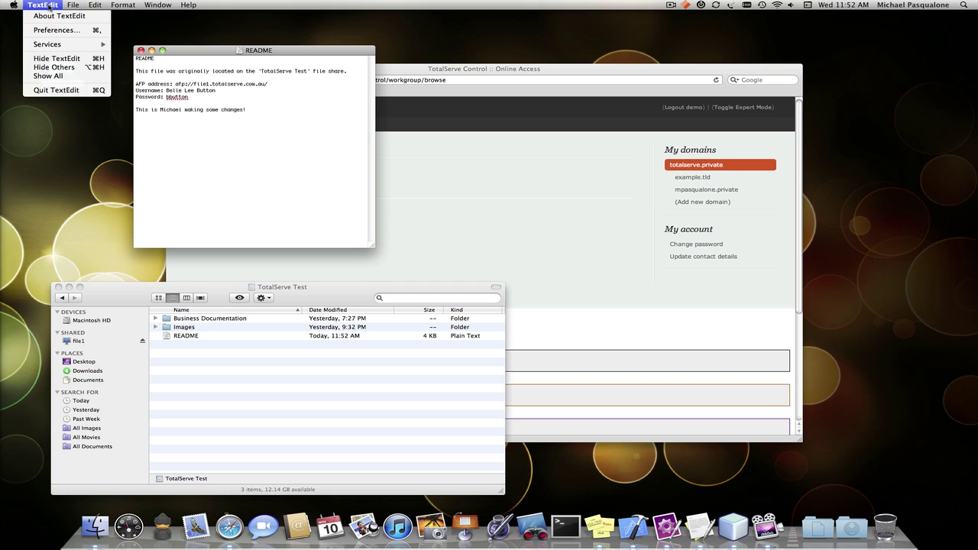
left_click(60, 90)
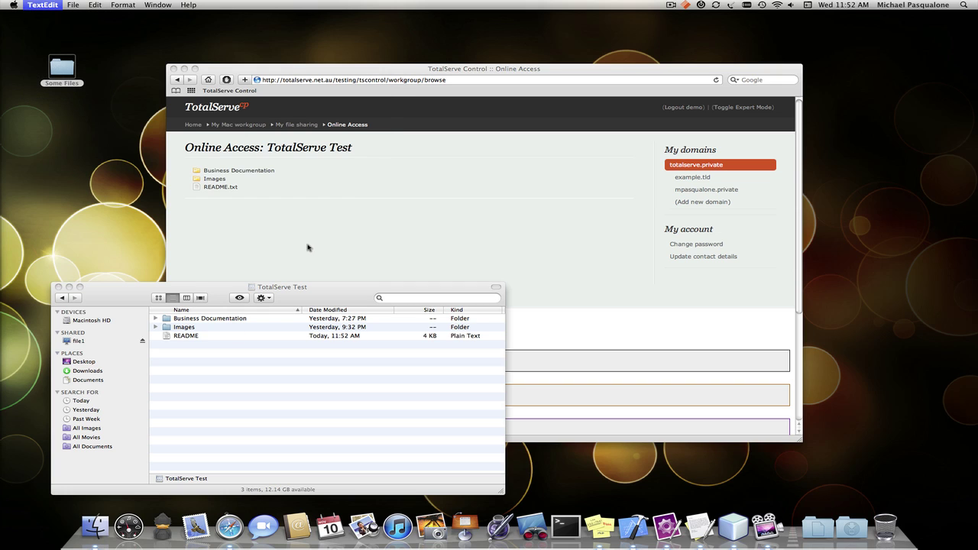
left_click(257, 252)
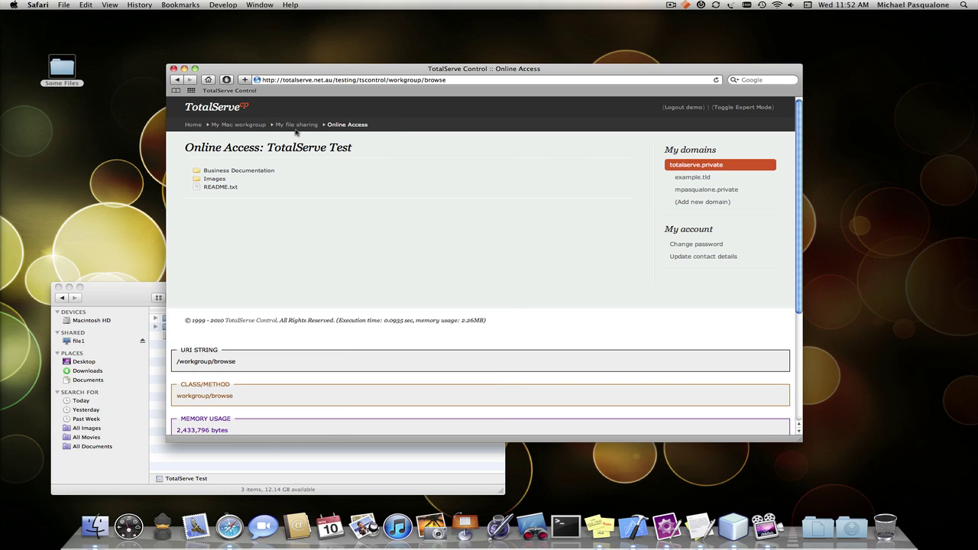
- Reload the online README.txt, check the new line appears, then close its tab
left_click(295, 128)
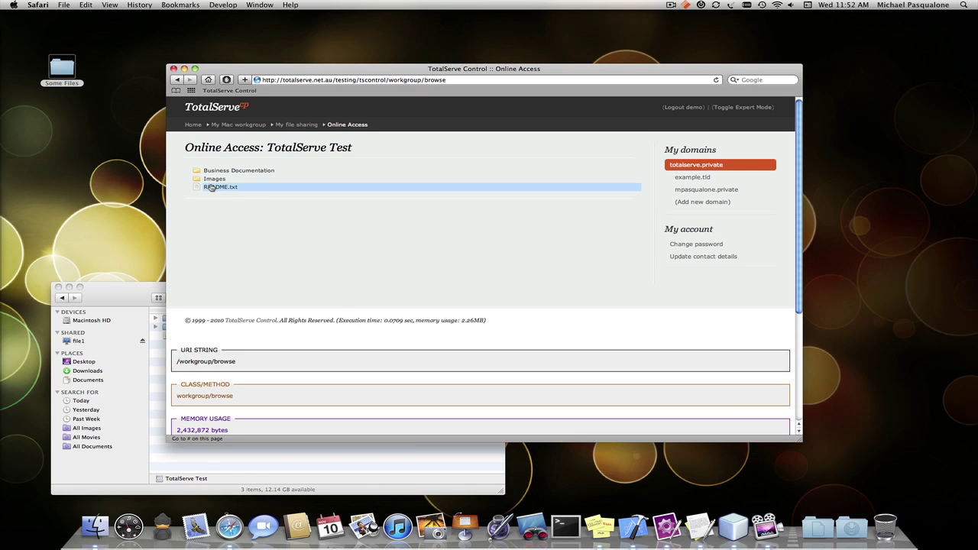
left_click(216, 186)
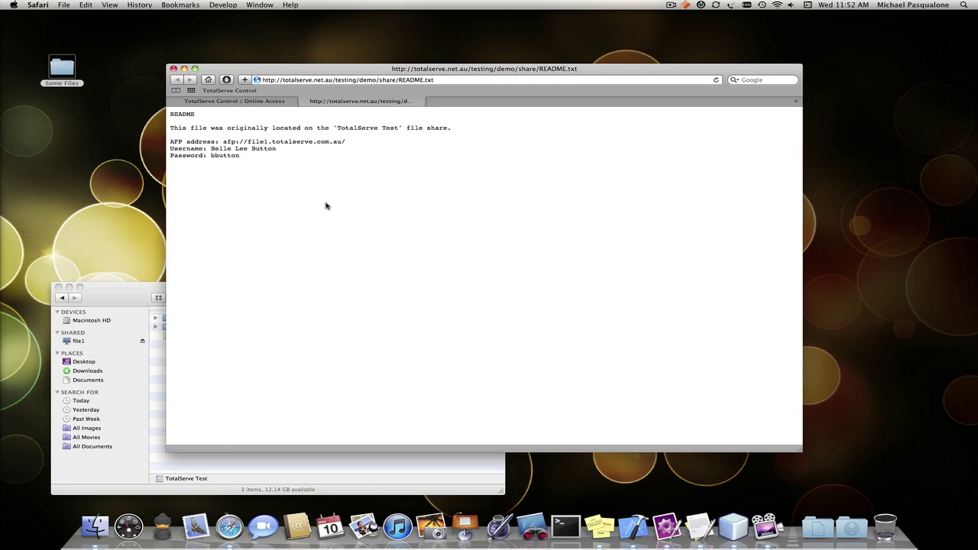
key("super+r")
triple_click(187, 169)
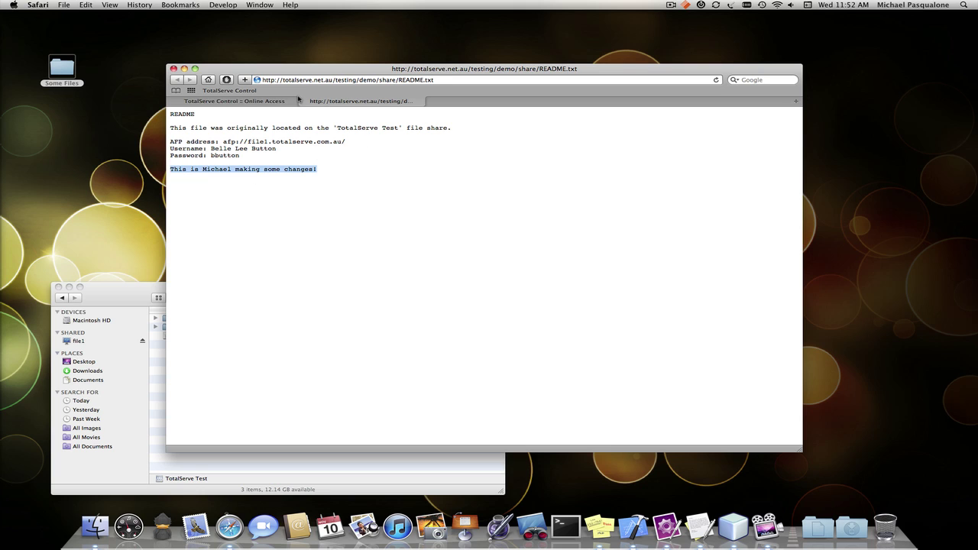
left_click(304, 101)
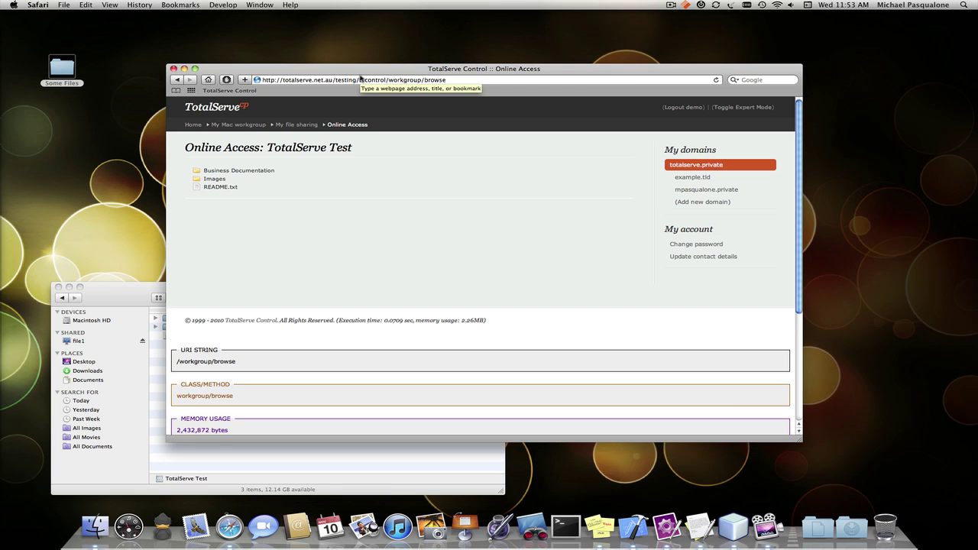
- Expand and collapse the Images and Business Documentation folders, then confirm TotalServe Test mounts locally
left_click(227, 180)
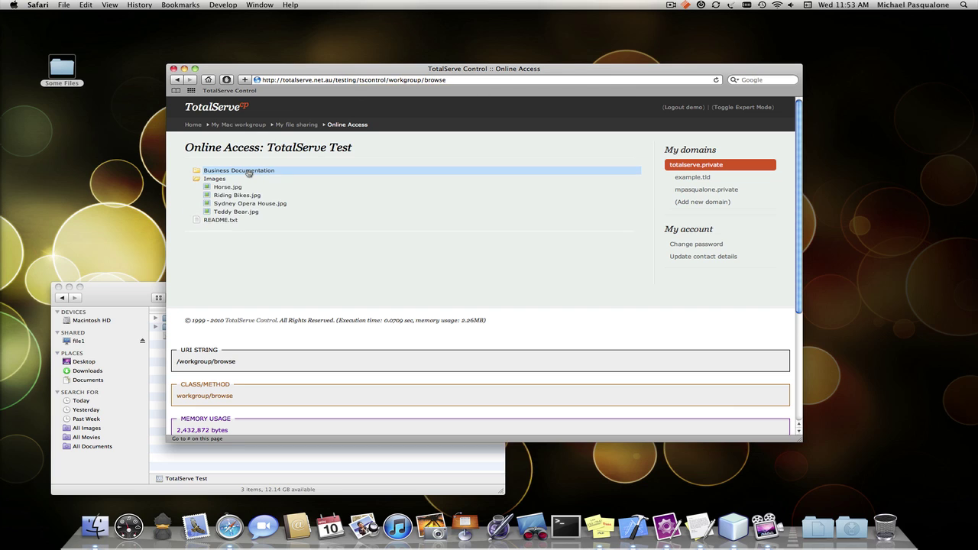
left_click(248, 174)
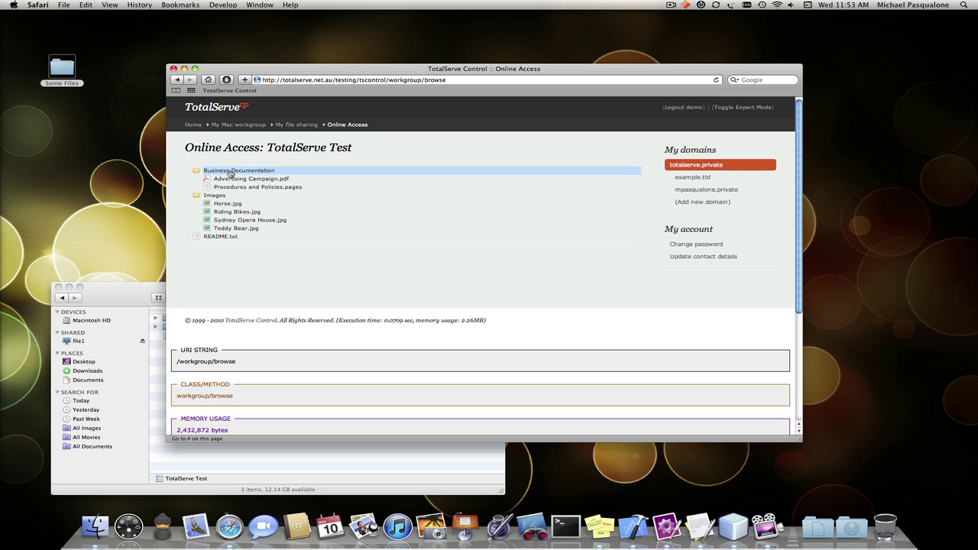
left_click(216, 172)
left_click(217, 180)
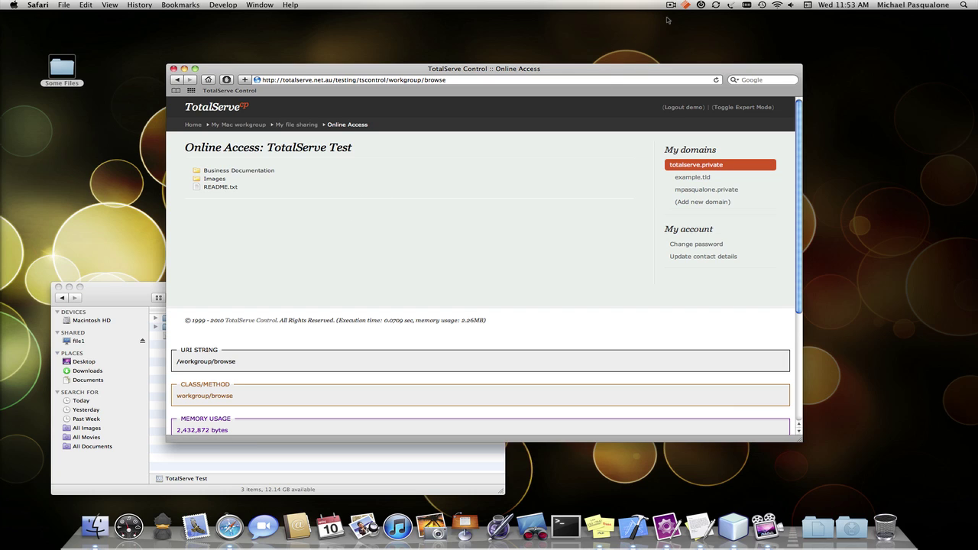
left_click(686, 6)
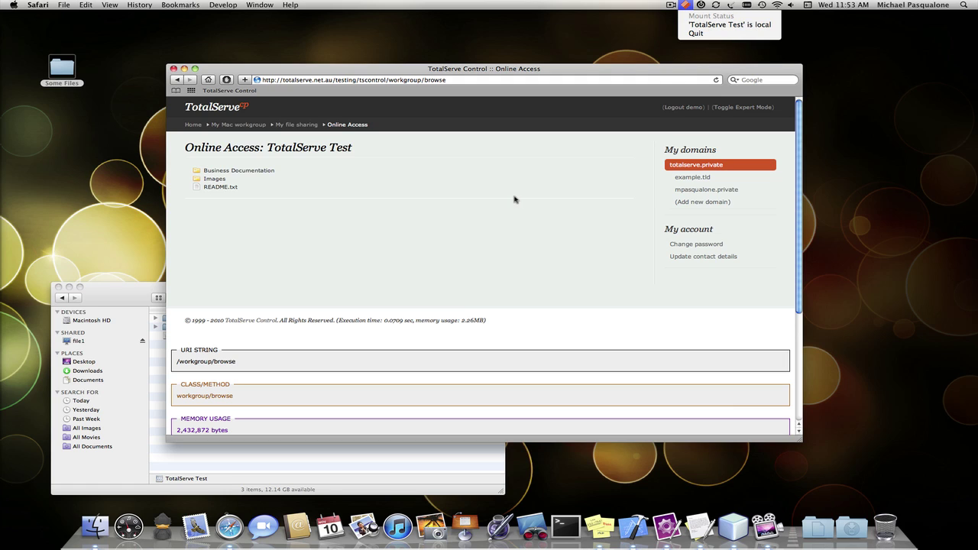
- Dismiss the status menu and bring the Finder TotalServe Test window to the front
left_click(514, 223)
left_click_drag(116, 301, 125, 280)
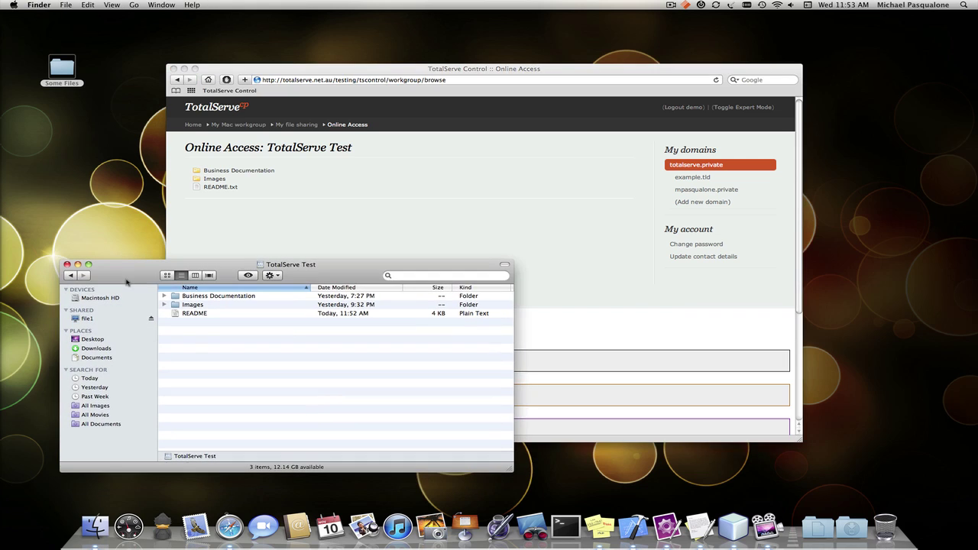
left_click_drag(346, 274, 356, 281)
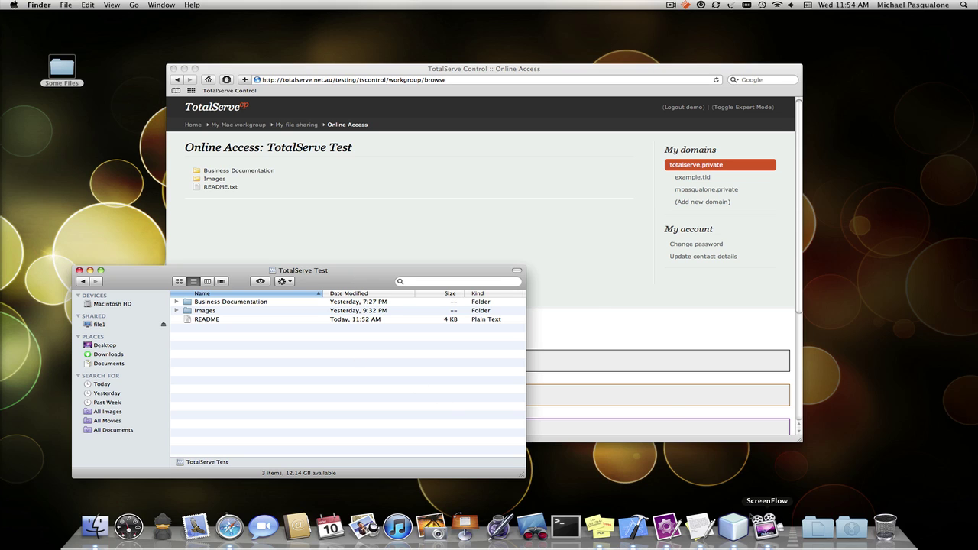
left_click(675, 5)
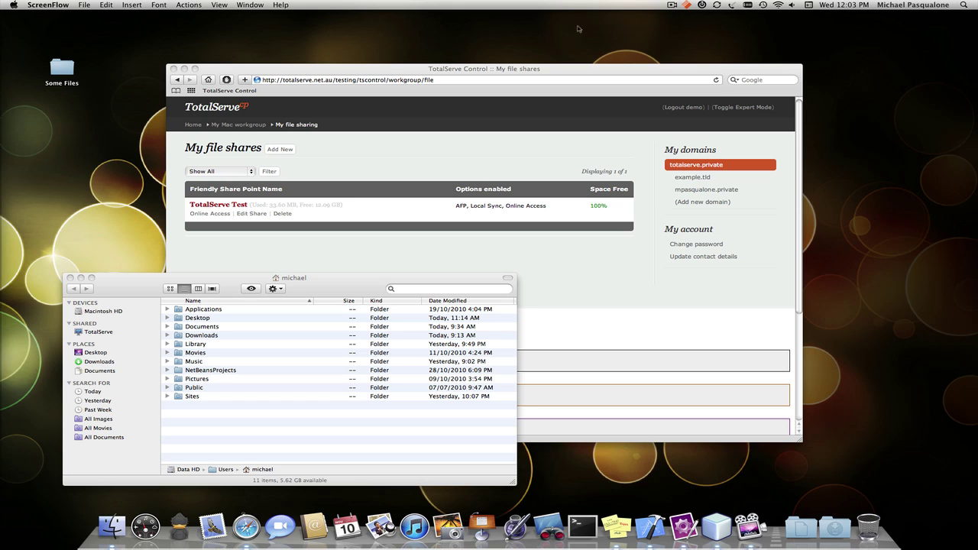
- Connect to the TotalServe server as a registered user and select README in TotalServe Test
left_click(137, 288)
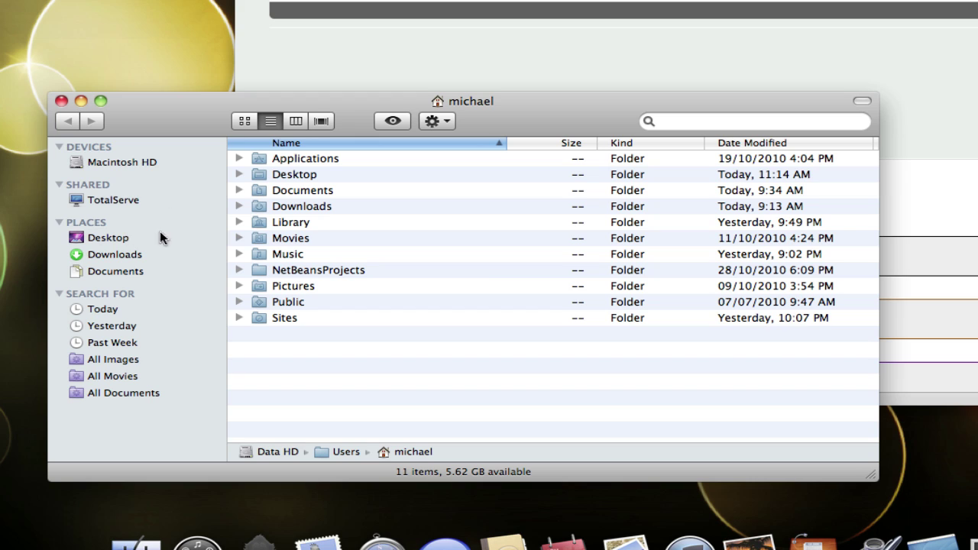
left_click(111, 201)
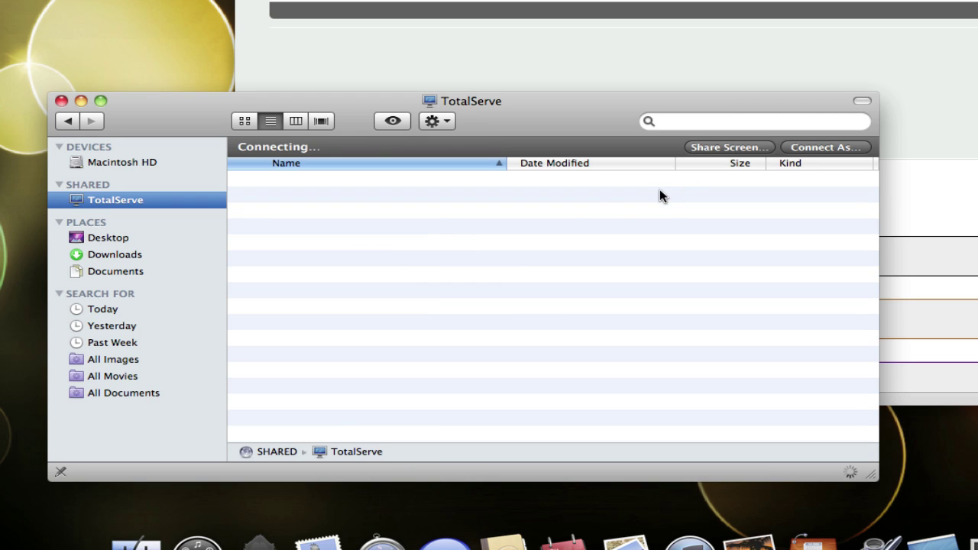
left_click(837, 147)
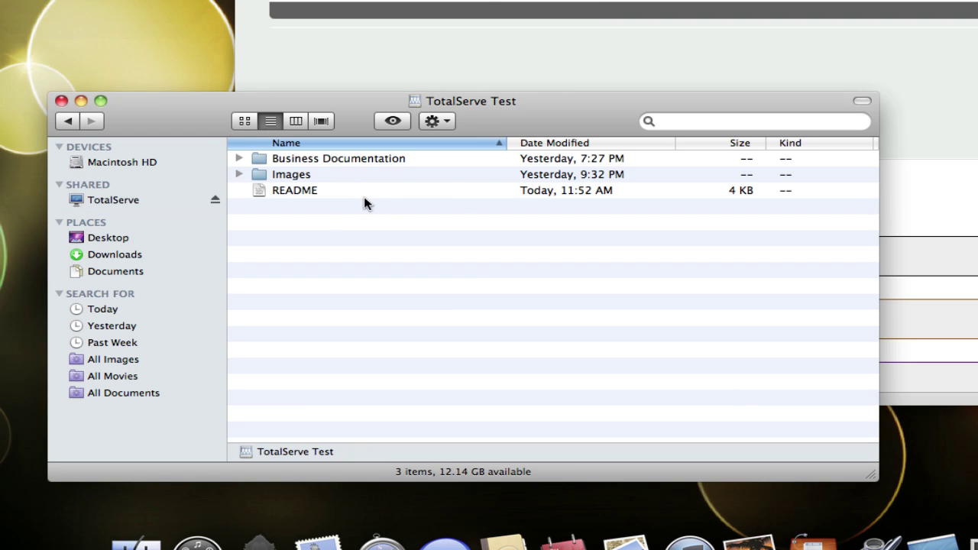
left_click(325, 193)
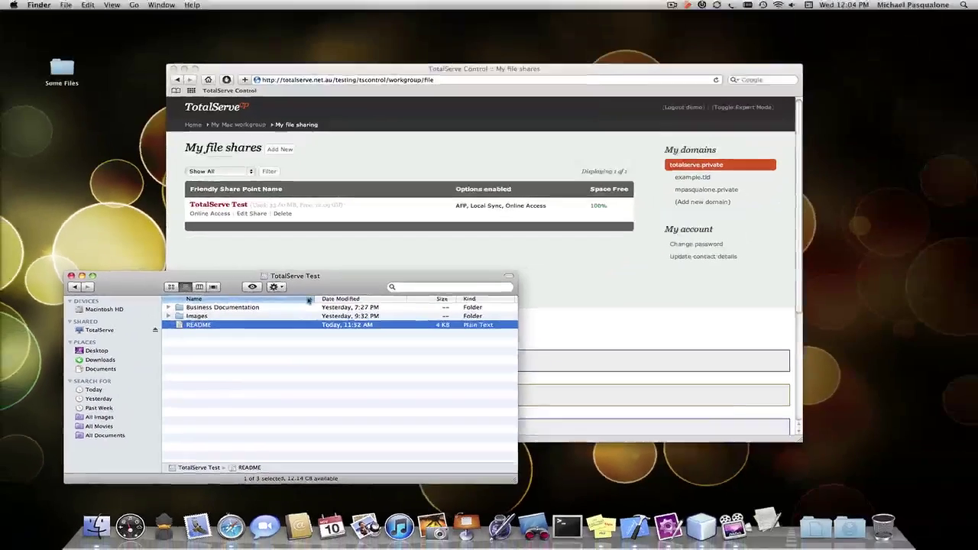
- Append the line "Let's makes some changes!" to README in TextEdit, save, and quit
double_click(323, 192)
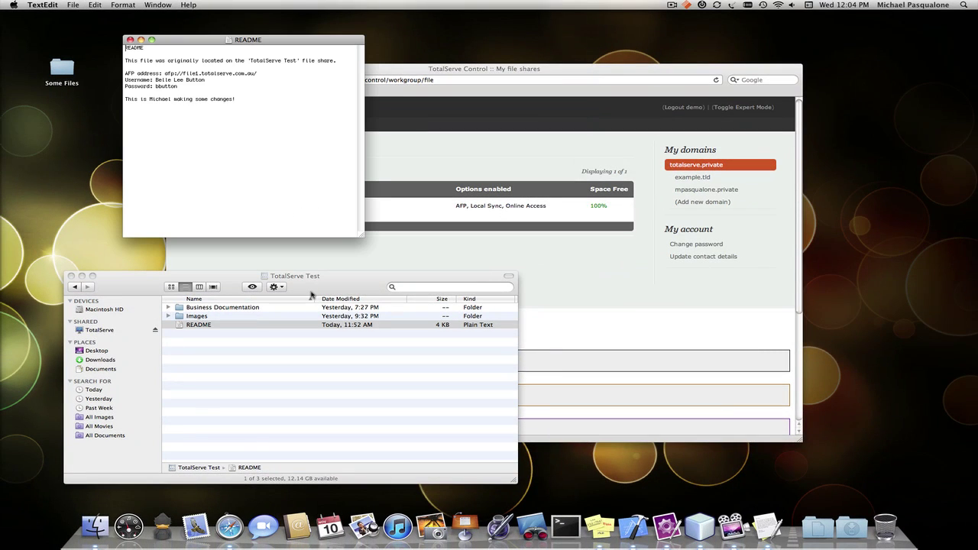
left_click(249, 100)
key("Return")
key("Return")
type("Let's makes some changes!")
key("super+s")
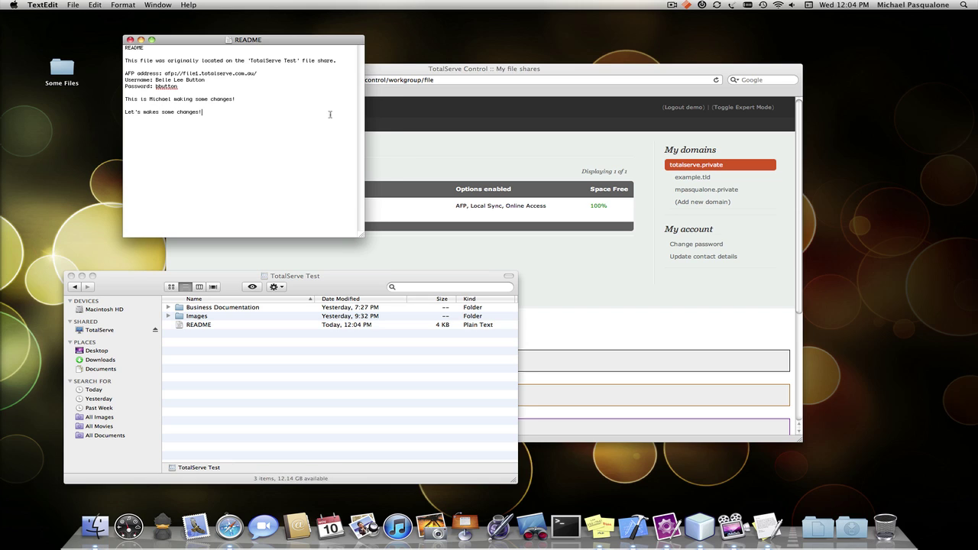
key("super+q")
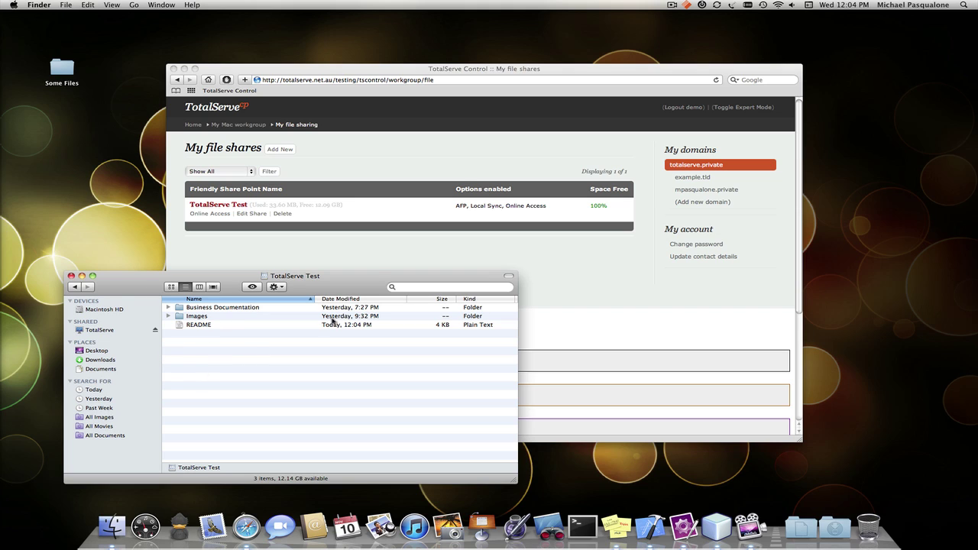
- Check the mount status and open Online Access for the TotalServe Test share
left_click(687, 6)
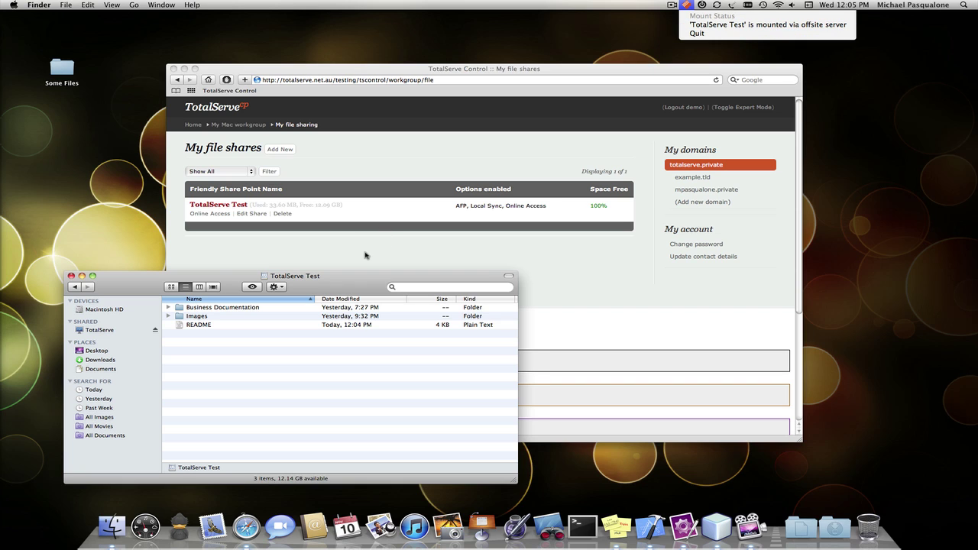
left_click(284, 191)
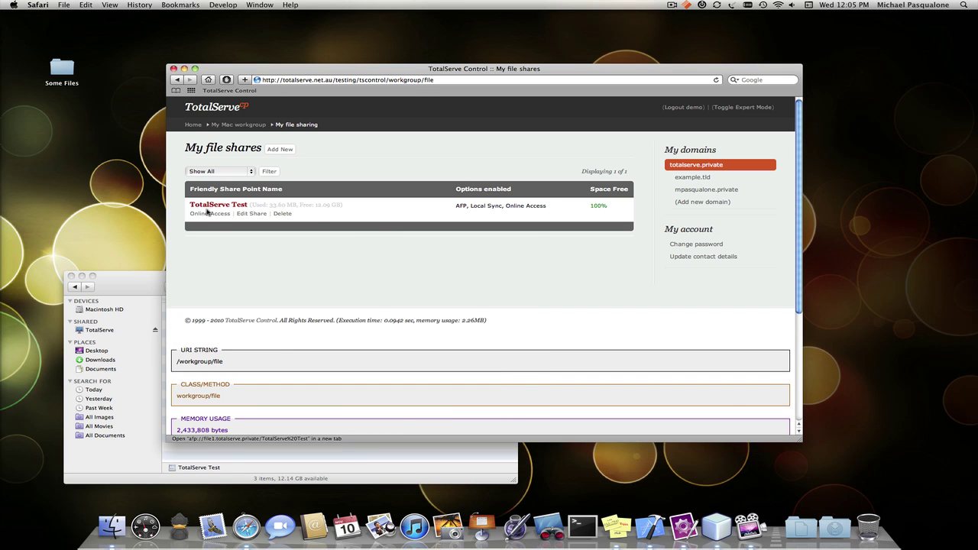
left_click(208, 215)
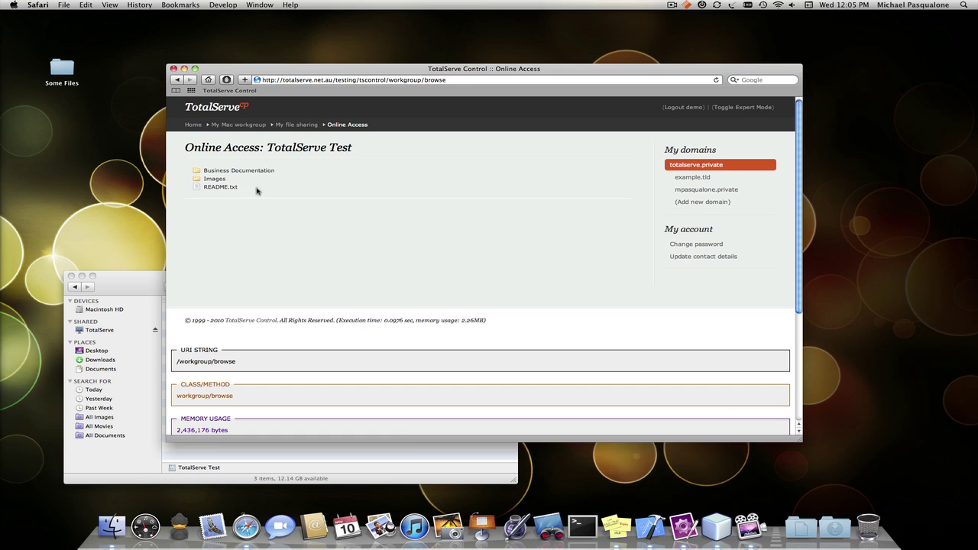
left_click(221, 182)
left_click(216, 179)
- Open README.txt online to verify the added line, then return to the listing
left_click(222, 186)
triple_click(282, 183)
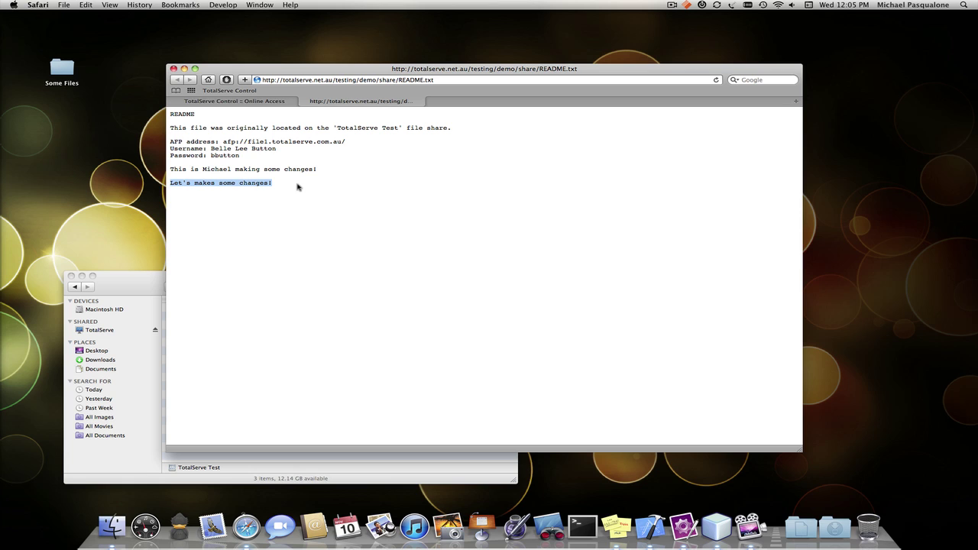
left_click(176, 100)
left_click(140, 274)
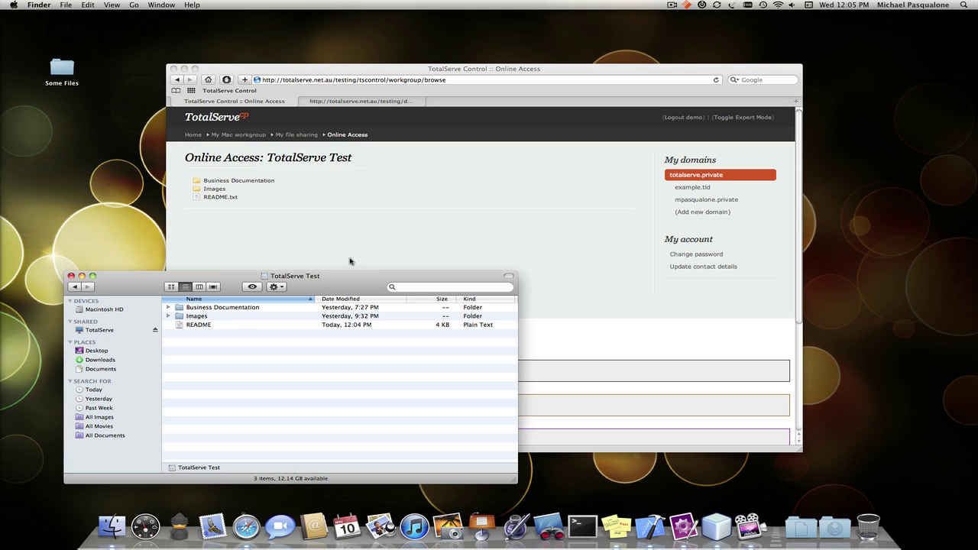
- Nudge the Finder window into place and check the TotalServe menu-bar status
left_click_drag(354, 283, 356, 284)
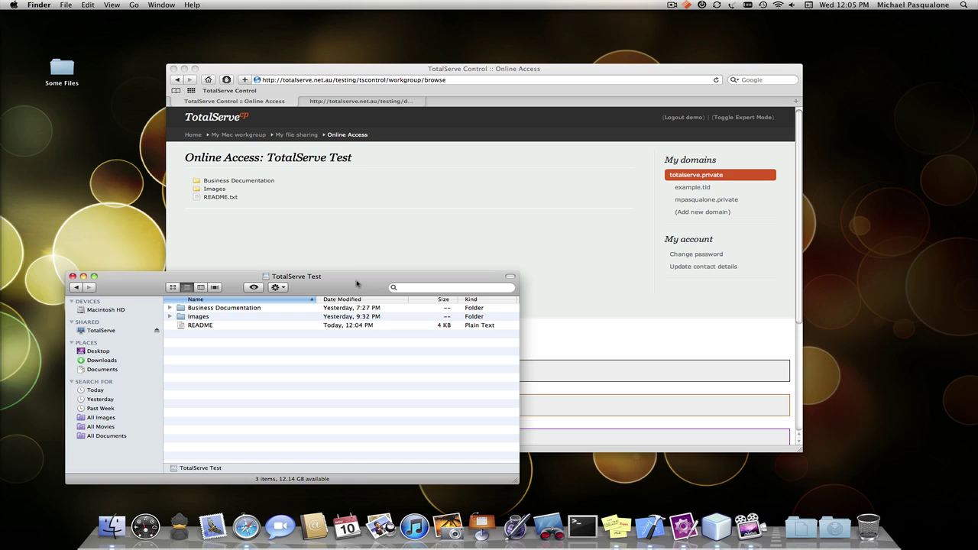
left_click_drag(357, 283, 355, 282)
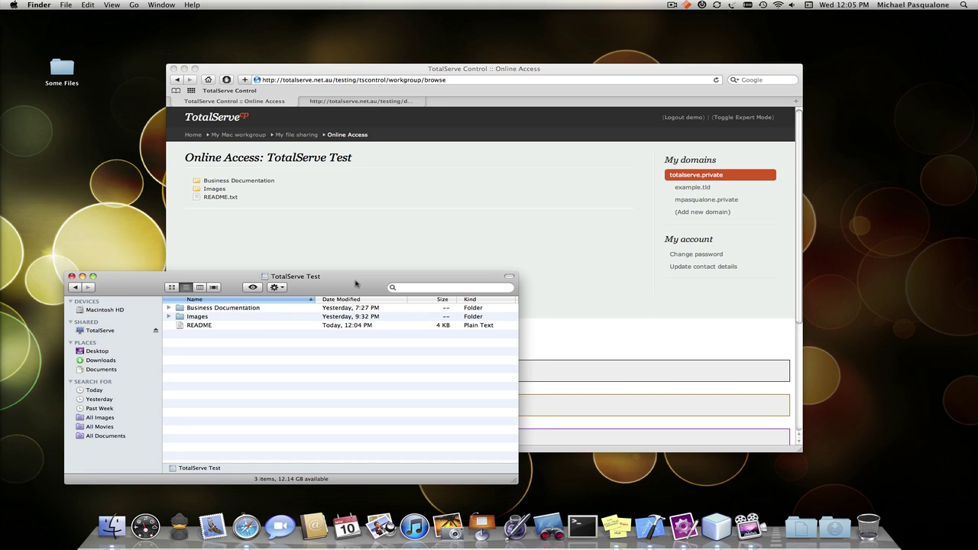
left_click_drag(355, 283, 340, 283)
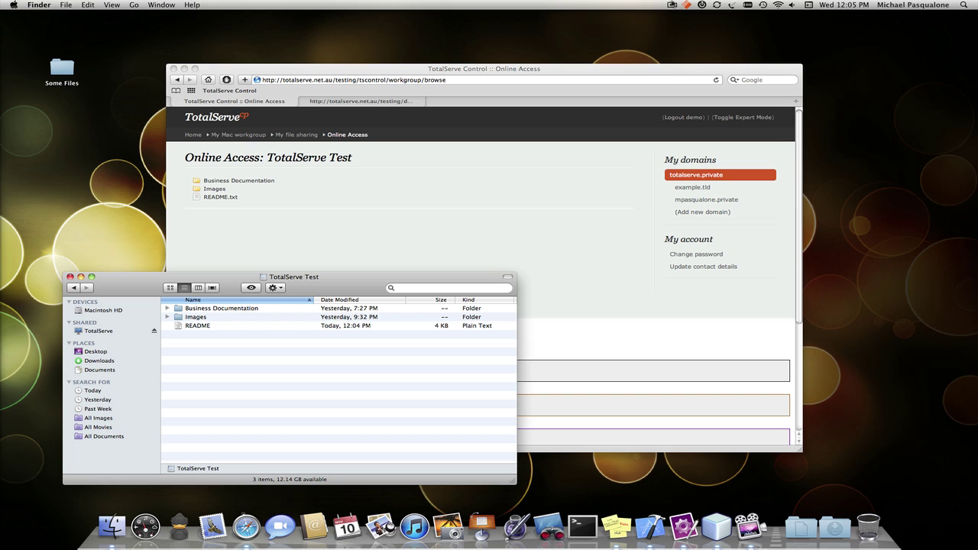
left_click(672, 5)
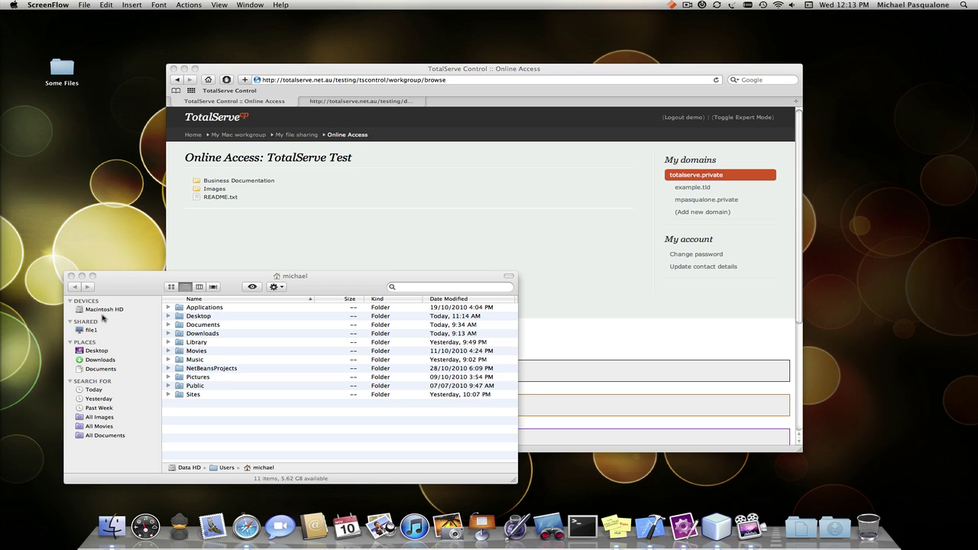
- Open TotalServe Test via the local file1 server and view README, highlighting the added line
left_click(671, 5)
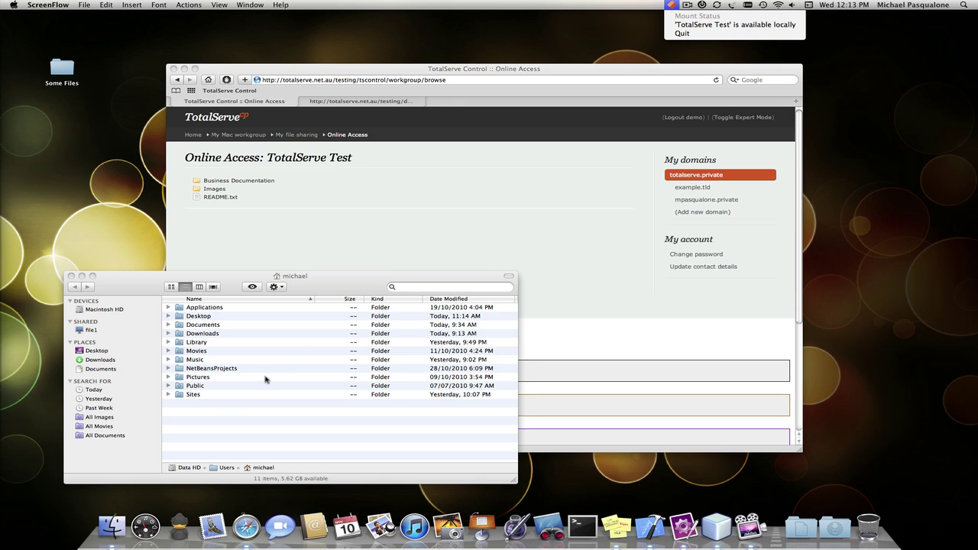
left_click(212, 423)
left_click(91, 330)
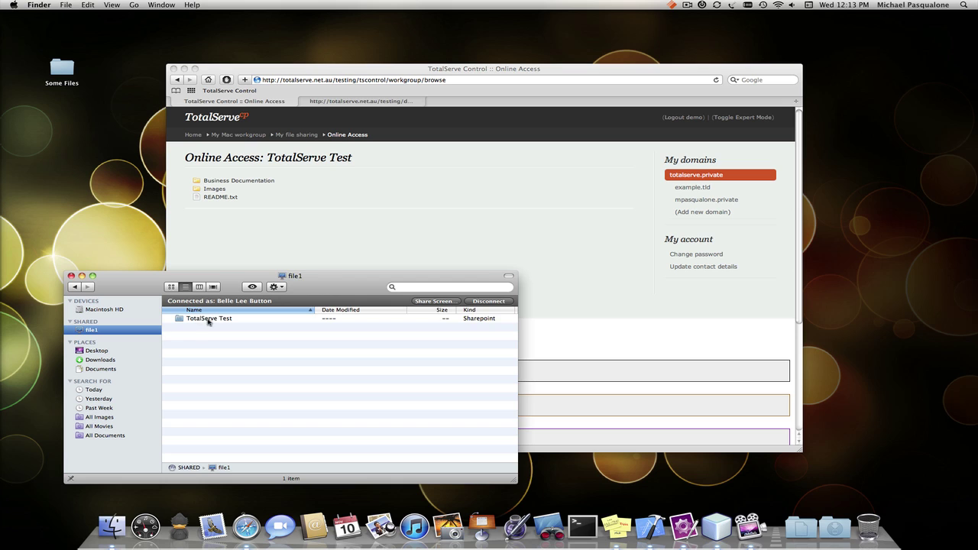
double_click(209, 321)
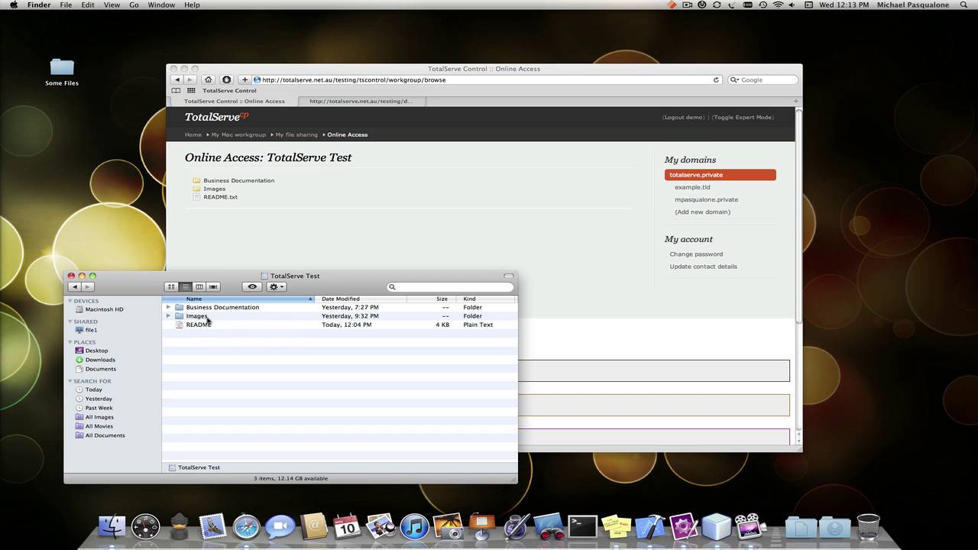
double_click(200, 324)
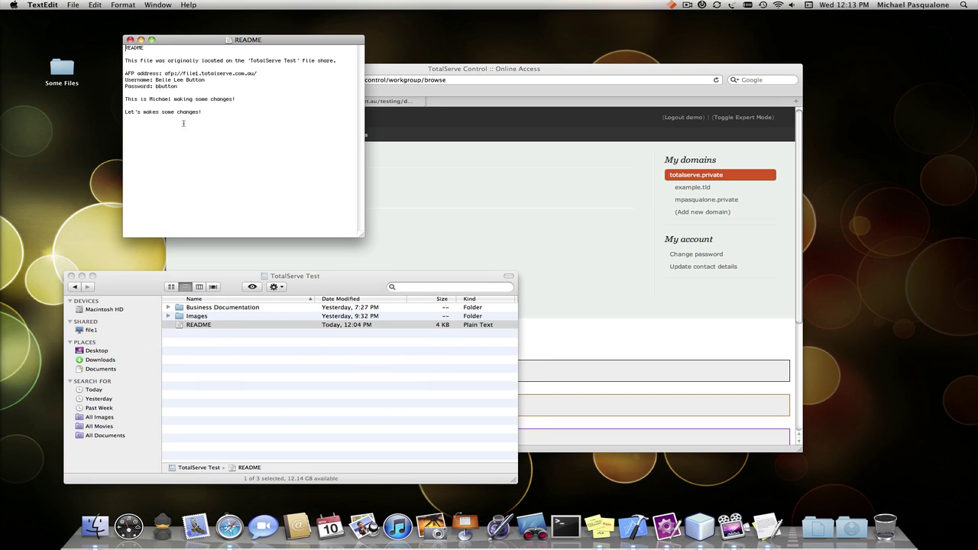
triple_click(135, 122)
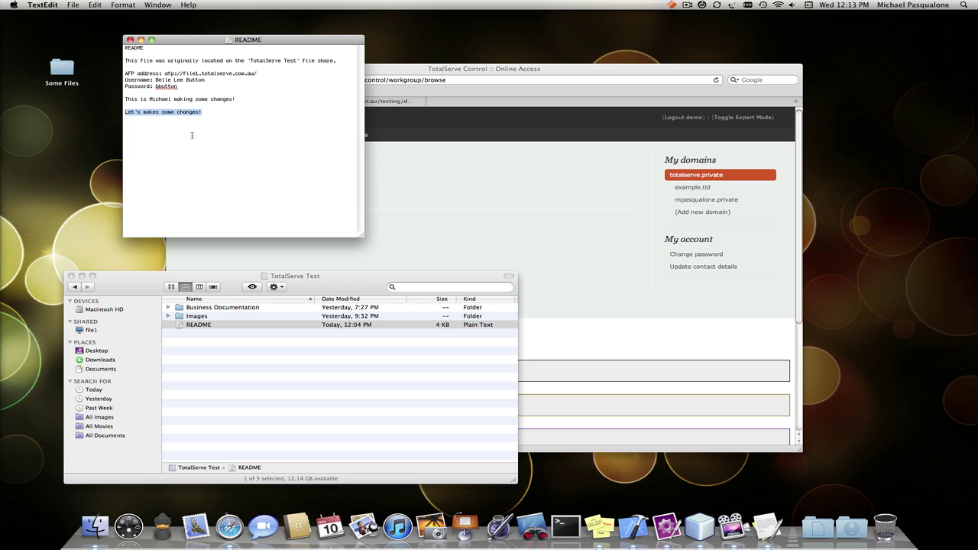
left_click_drag(289, 44, 220, 59)
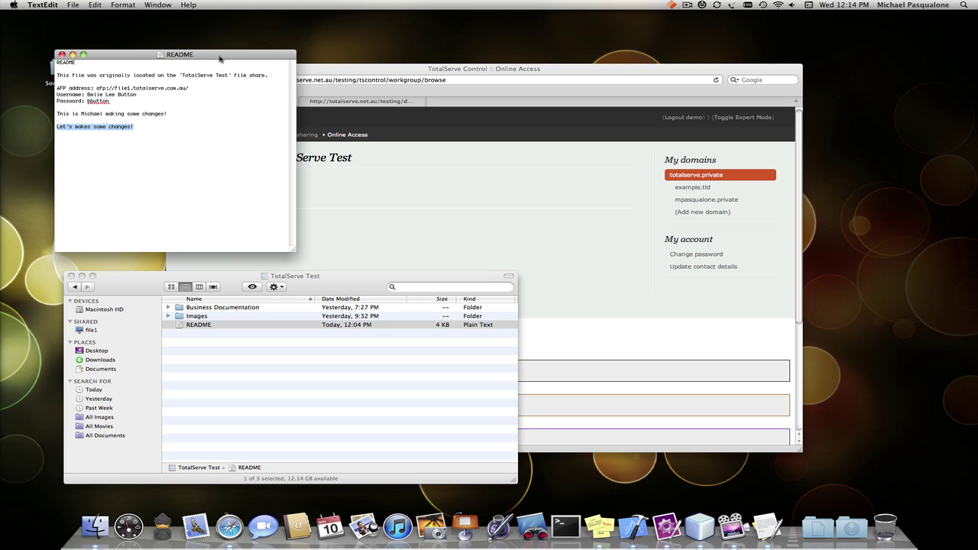
- Load My dashboard through the Home breadcrumb and bring Safari back in front of Finder
left_click(363, 198)
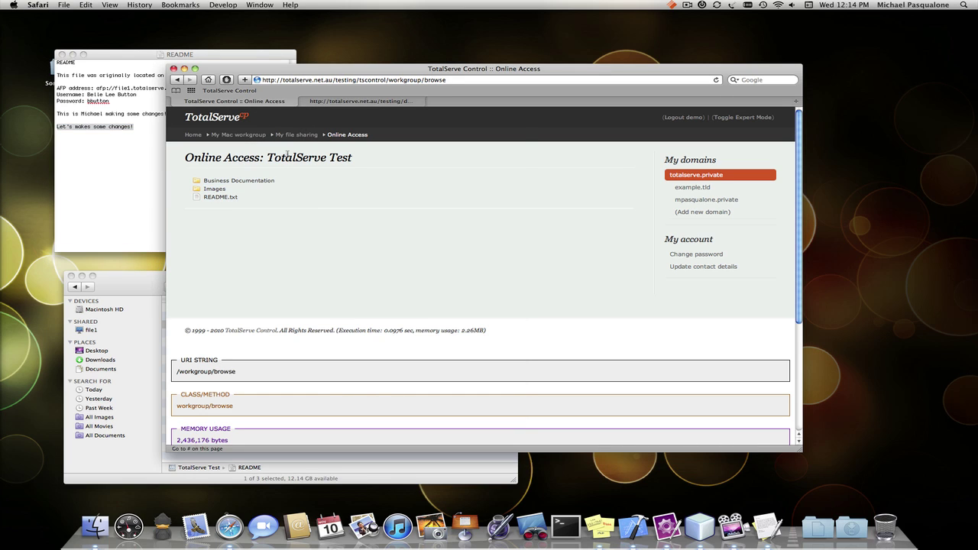
left_click(191, 134)
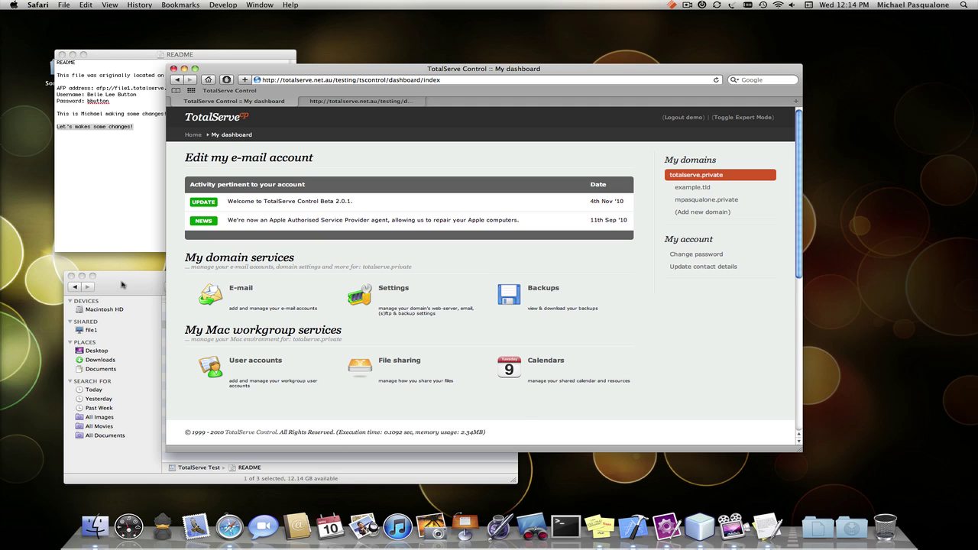
left_click(165, 321)
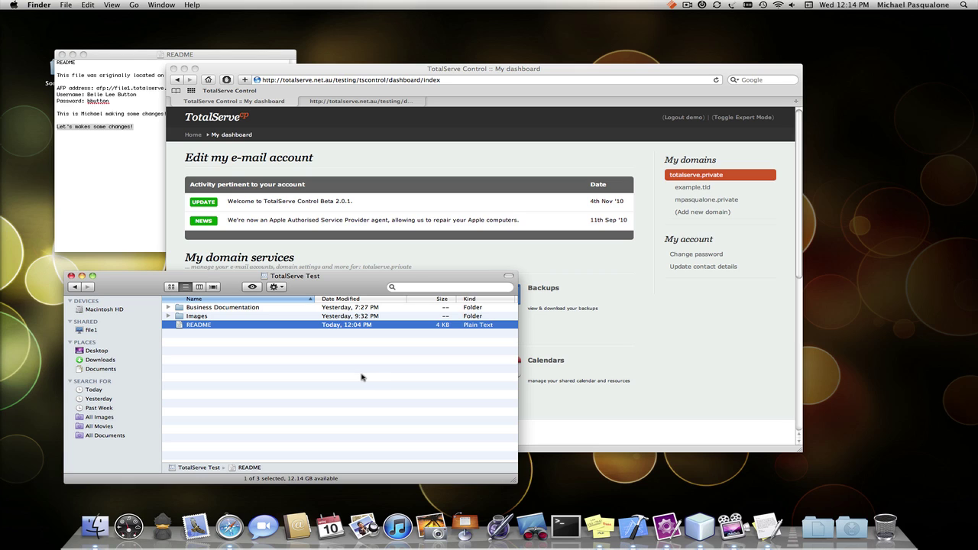
left_click(417, 259)
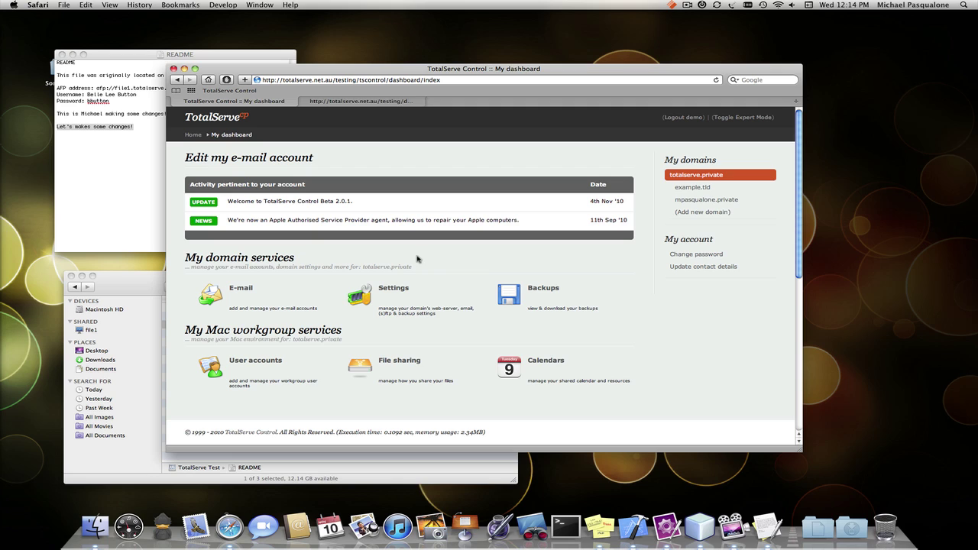
- Go to File sharing under My Mac workgroup services to list the TotalServe Test share
left_click(409, 364)
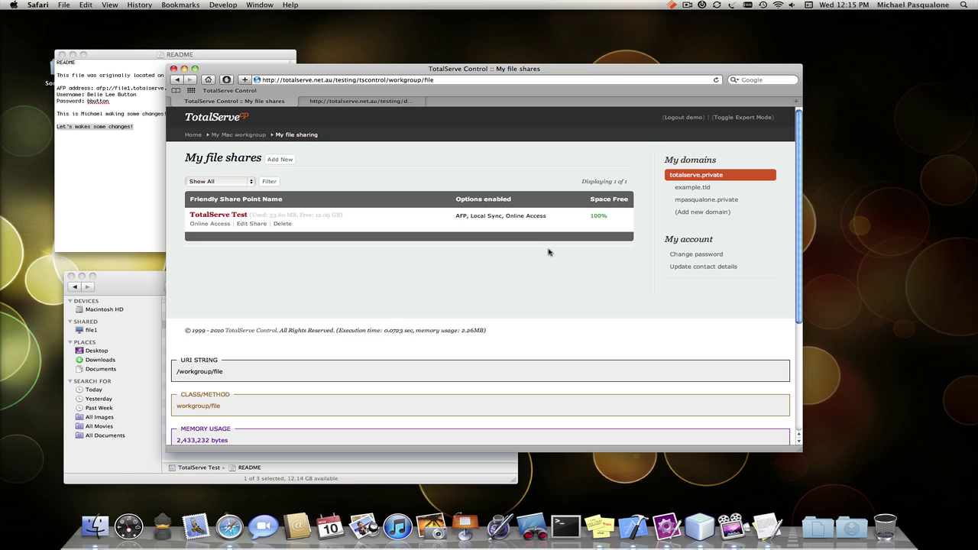
left_click(685, 6)
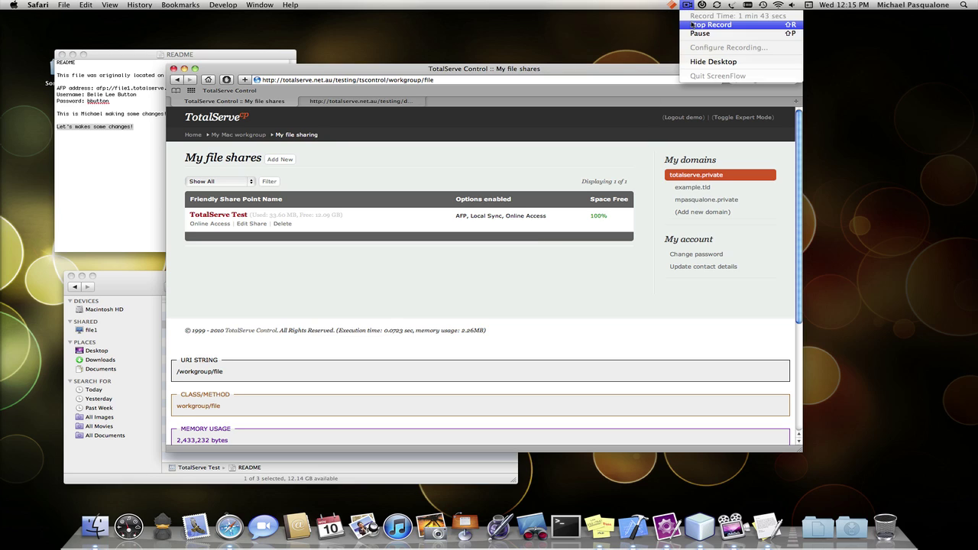